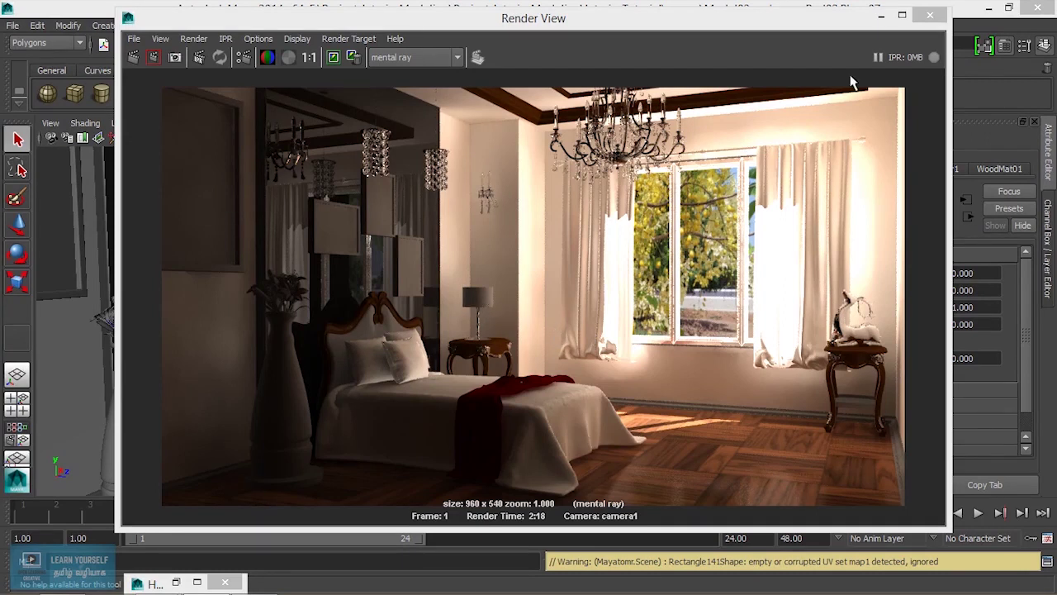
Step: Minimize the Render View holding the bedroom render to get back to scene Model03.ma
left_click(881, 15)
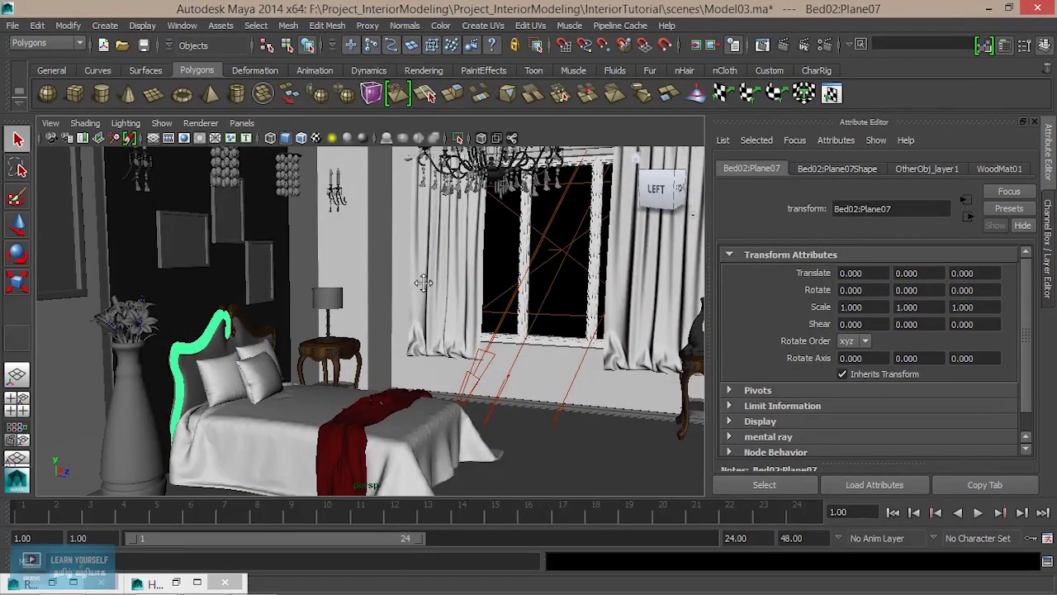
Step: Orbit to the wall frame left of the bed and select pPlane2 inside it
left_click_drag(423, 282, 461, 288, "alt")
left_click_drag(268, 280, 240, 247, "alt")
left_click(228, 239)
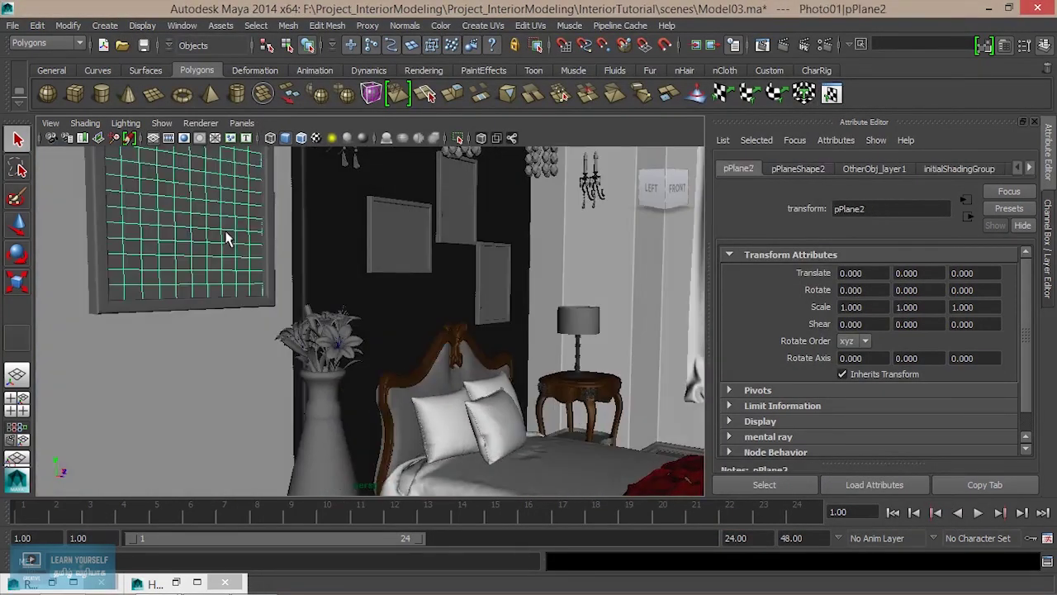
left_click_drag(248, 287, 314, 350, "alt")
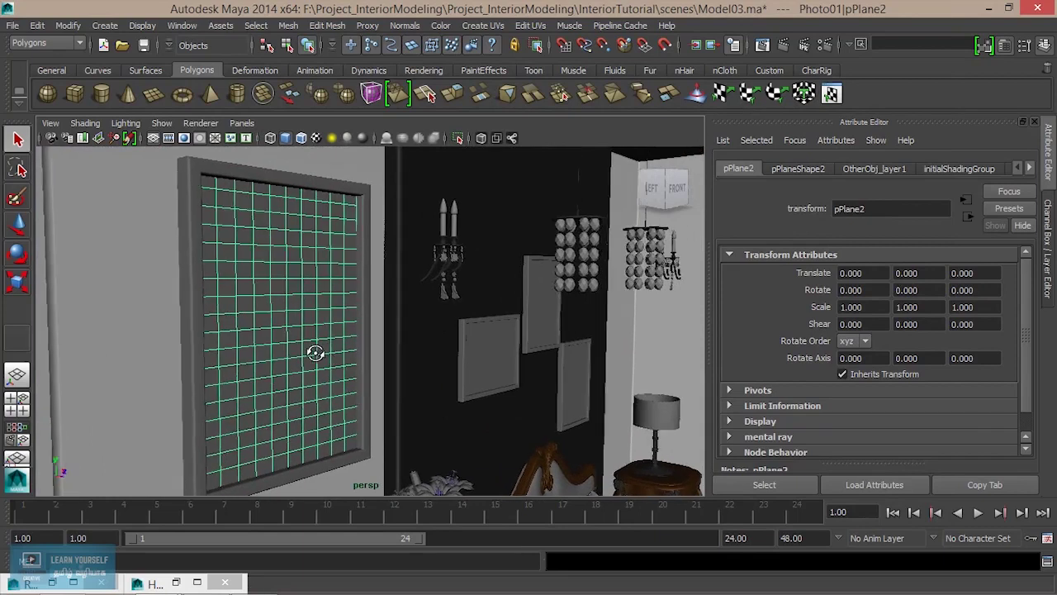
scroll(314, 349, "up", 2)
Step: Show pPlane2's UV grid in the UV Texture Editor, zoomed out to the 0–1 space
left_click(186, 27)
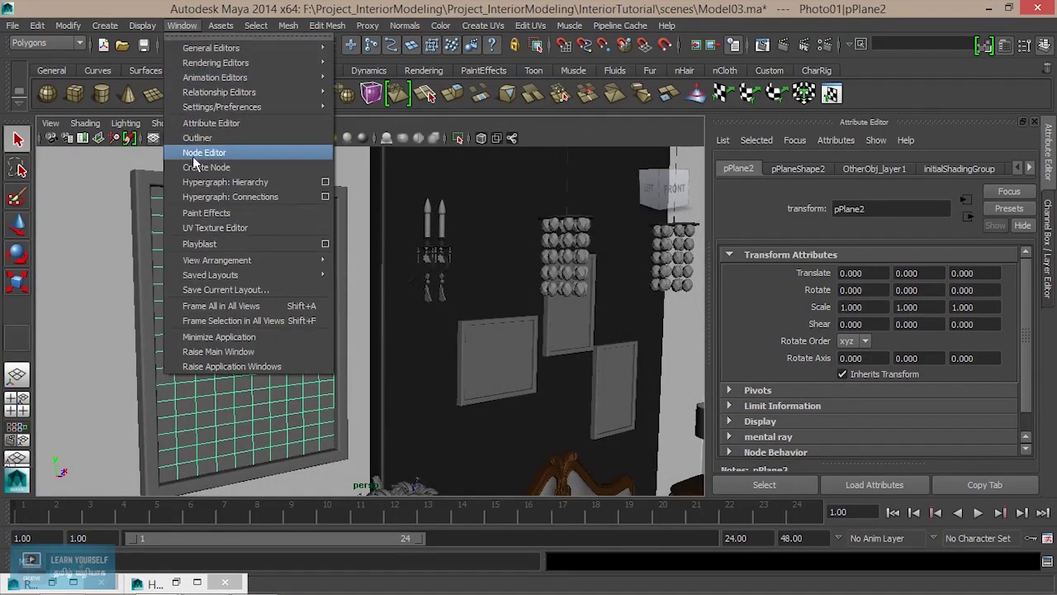
left_click(241, 228)
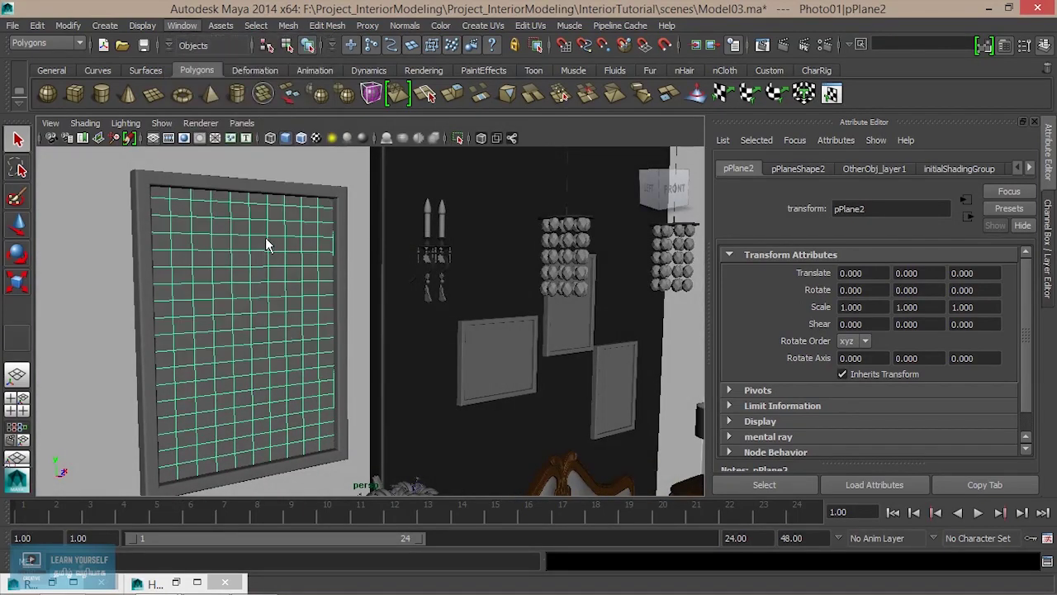
scroll(682, 314, "down", 2)
scroll(683, 316, "down", 3)
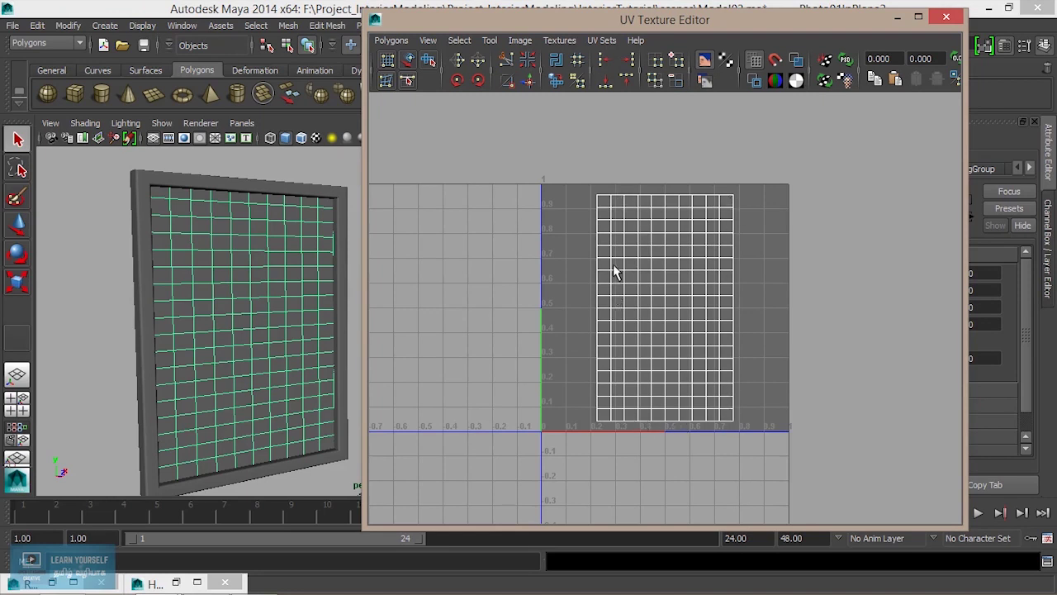
Step: Switch the plane back to whole-object selection mode
right_click(226, 292)
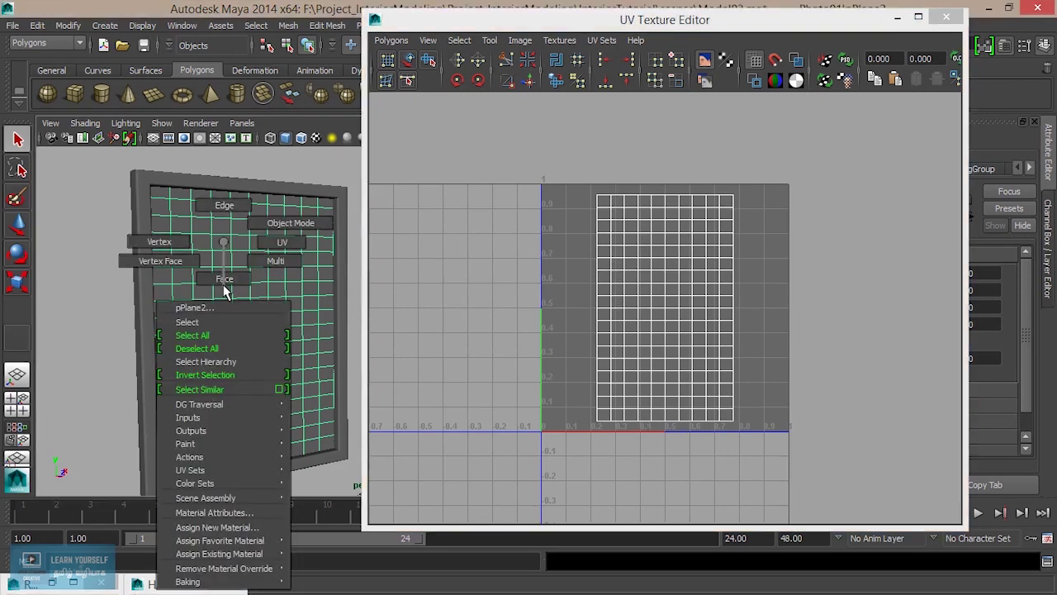
right_click_drag(225, 292, 291, 223)
left_click(194, 27)
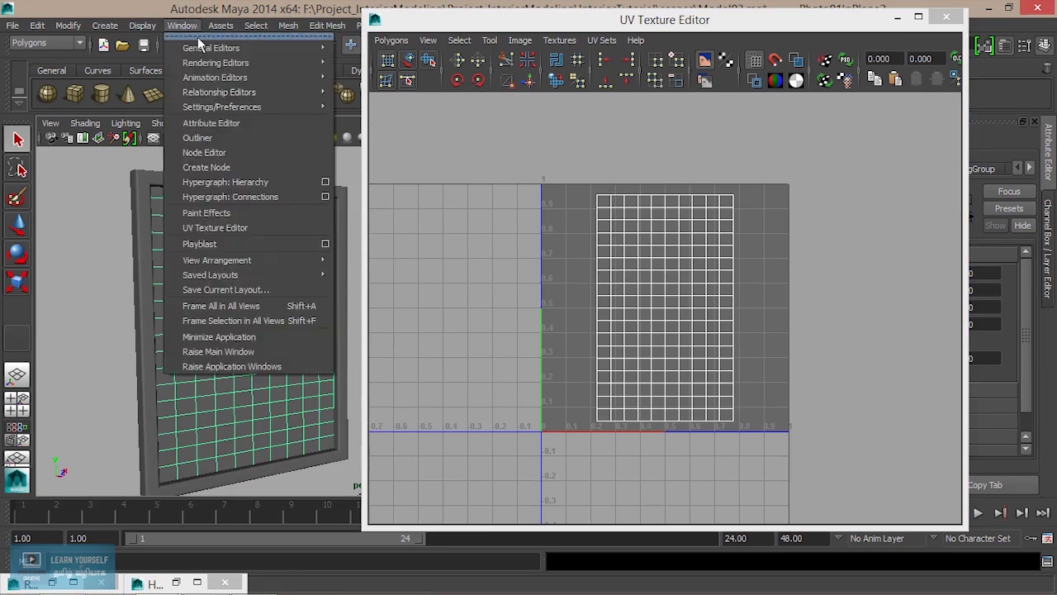
Step: Create a new Surface Shader in the Hypershade and place it beside Chrome_mat01
left_click(397, 105)
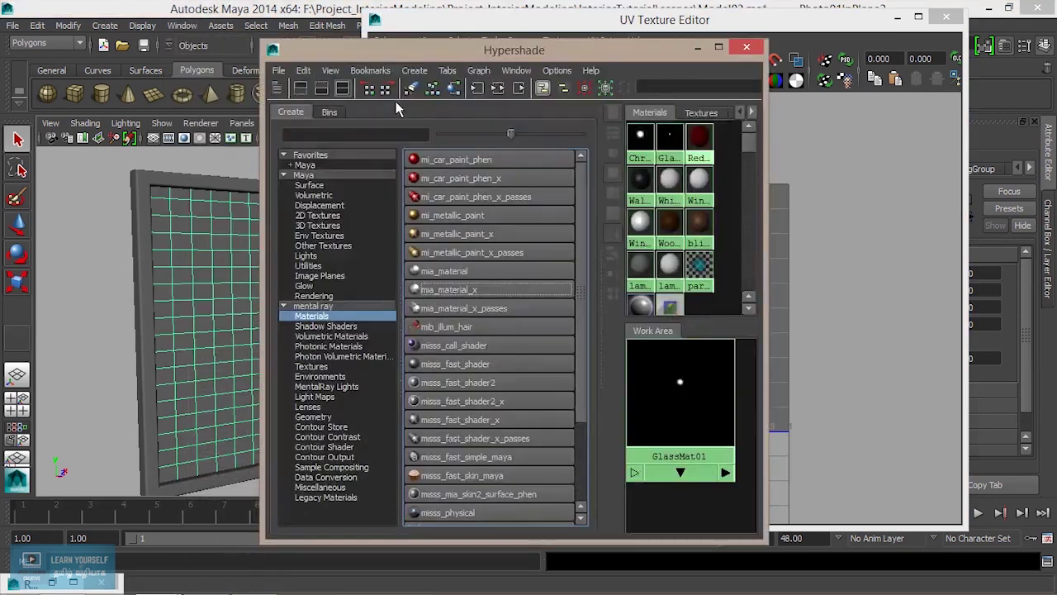
left_click(277, 88)
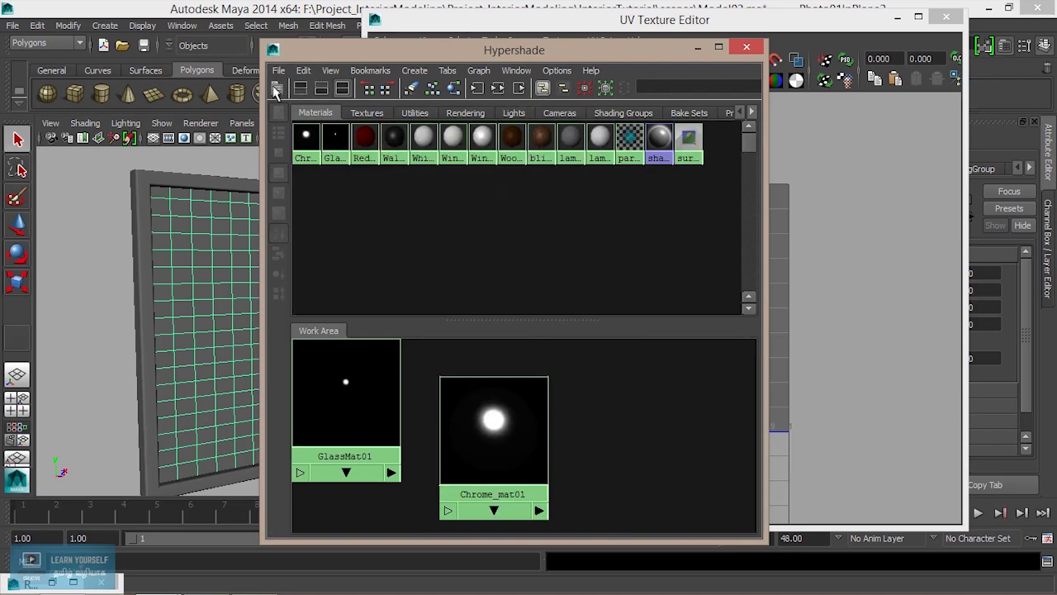
left_click(277, 88)
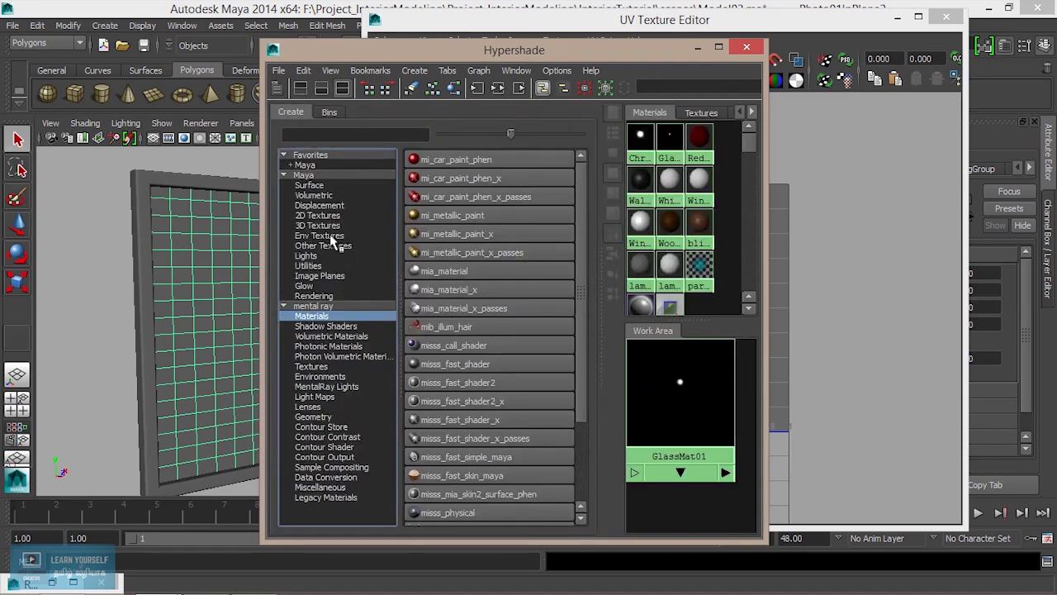
left_click(316, 187)
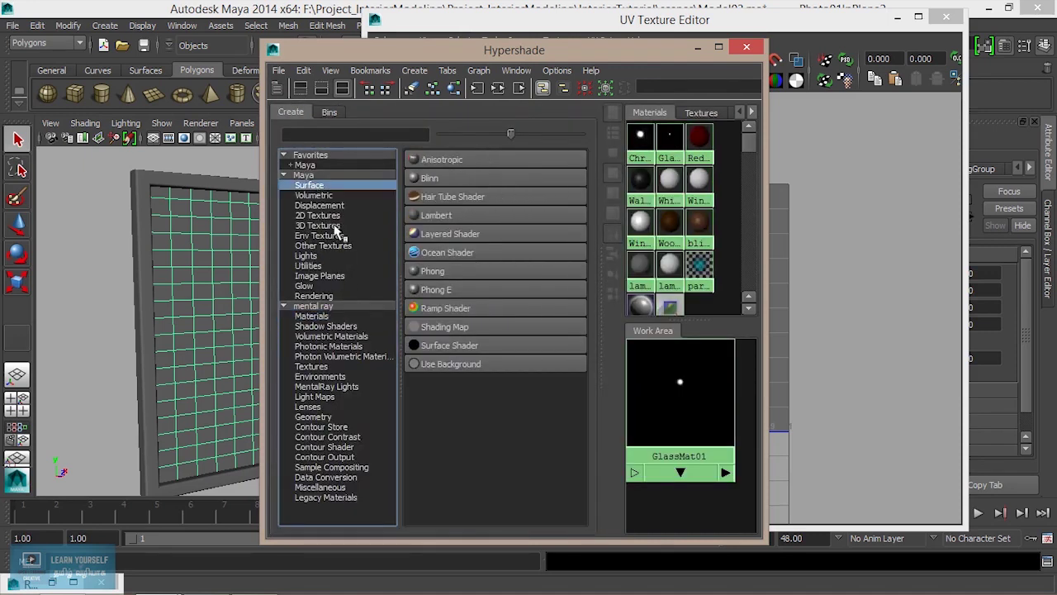
left_click(477, 347)
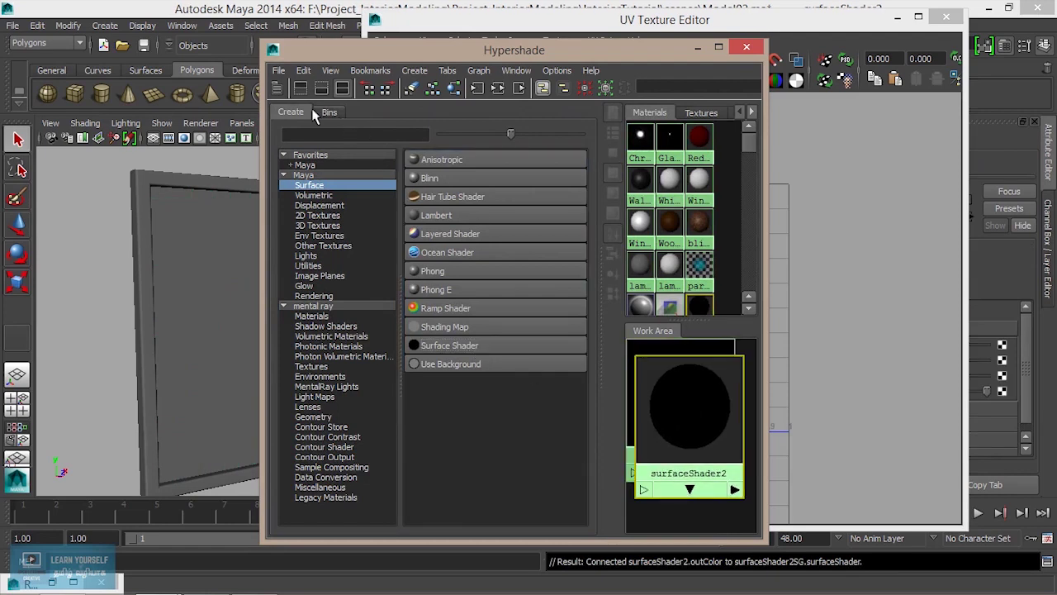
left_click(279, 88)
left_click_drag(524, 411, 610, 411)
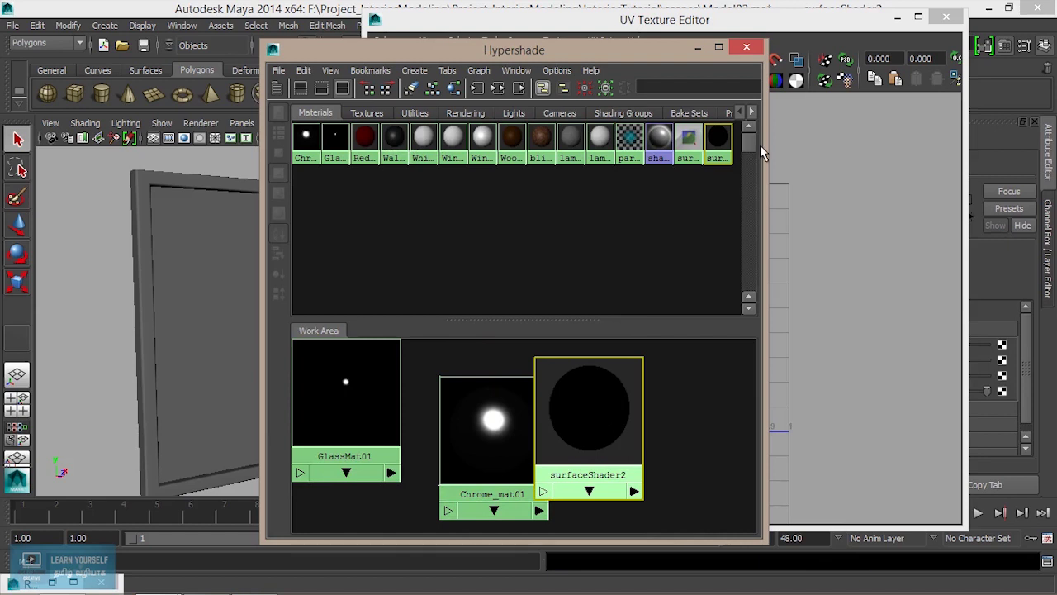
Step: Rename the new shader to Frame1_surfaceShader in the Attribute Editor
left_click(898, 17)
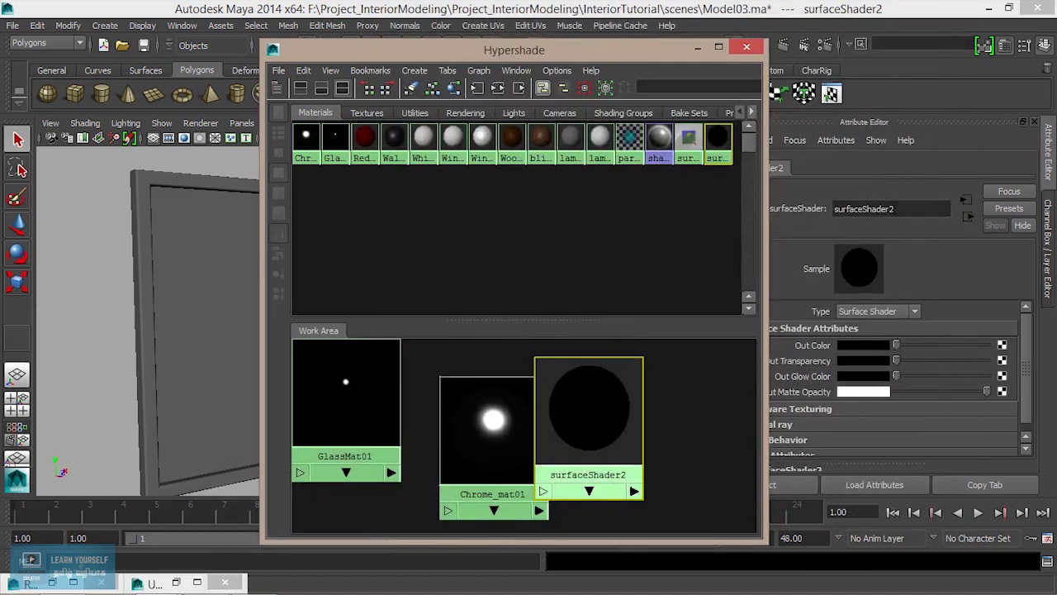
left_click(837, 209)
type("Frae")
key("BackSpace")
type("me")
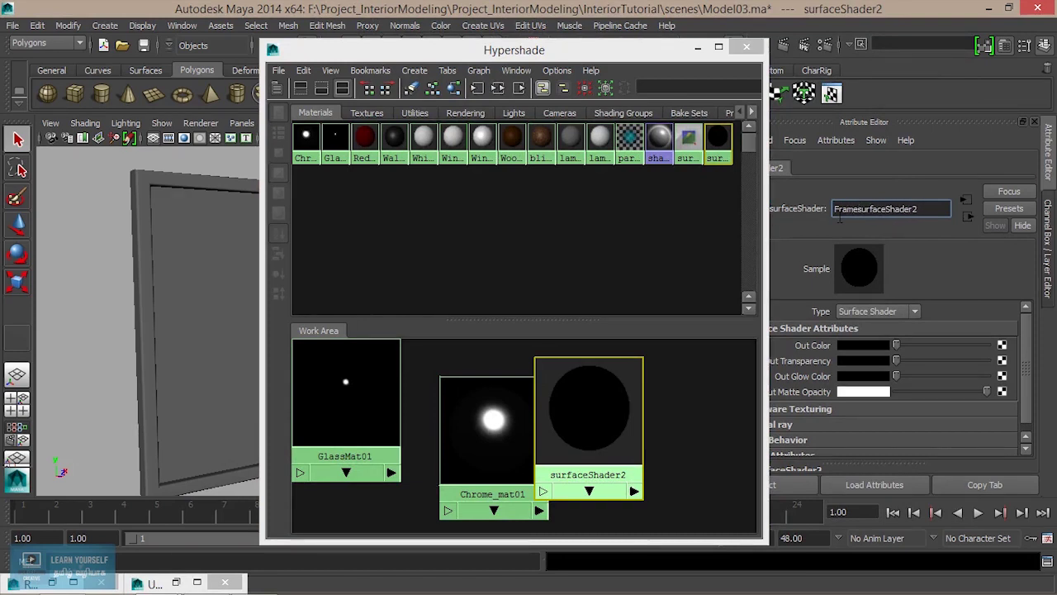
type("1_")
key("Return")
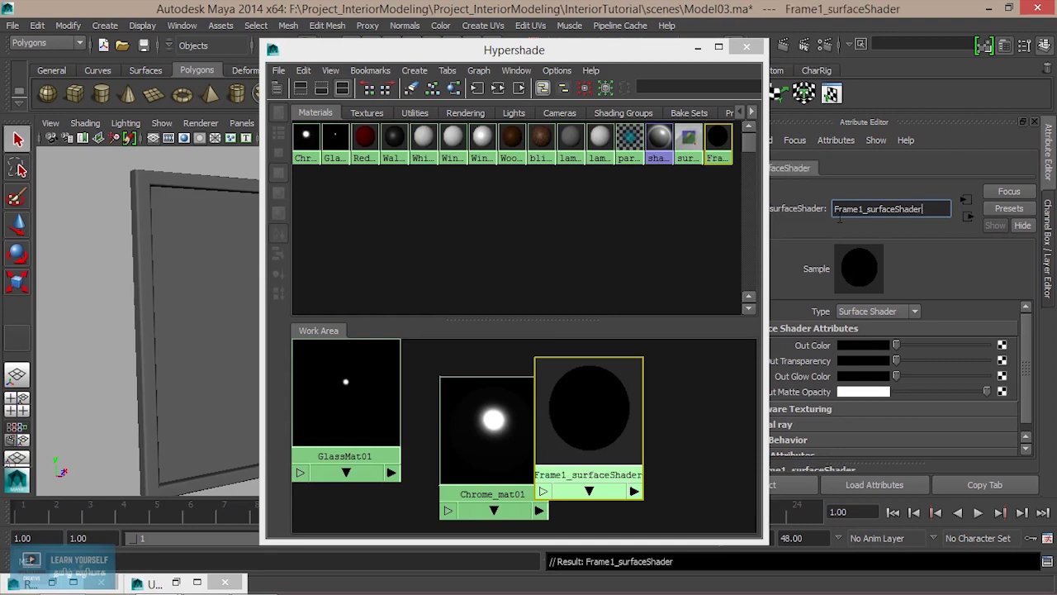
left_click(182, 346)
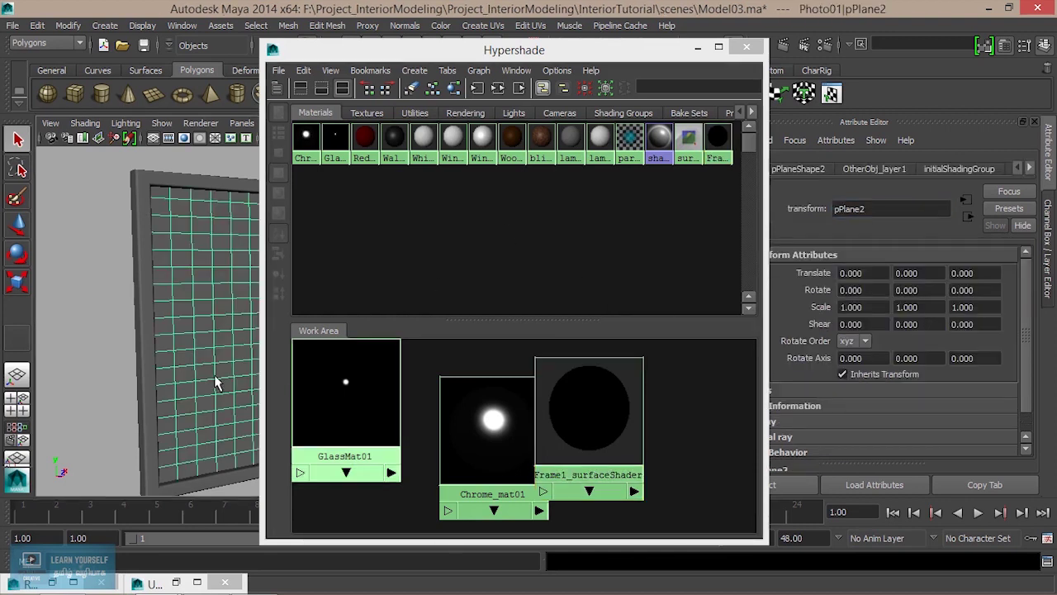
Step: Assign Frame1_surfaceShader to the framed plane and connect a File texture to its Out Color
right_click_drag(578, 442, 580, 361)
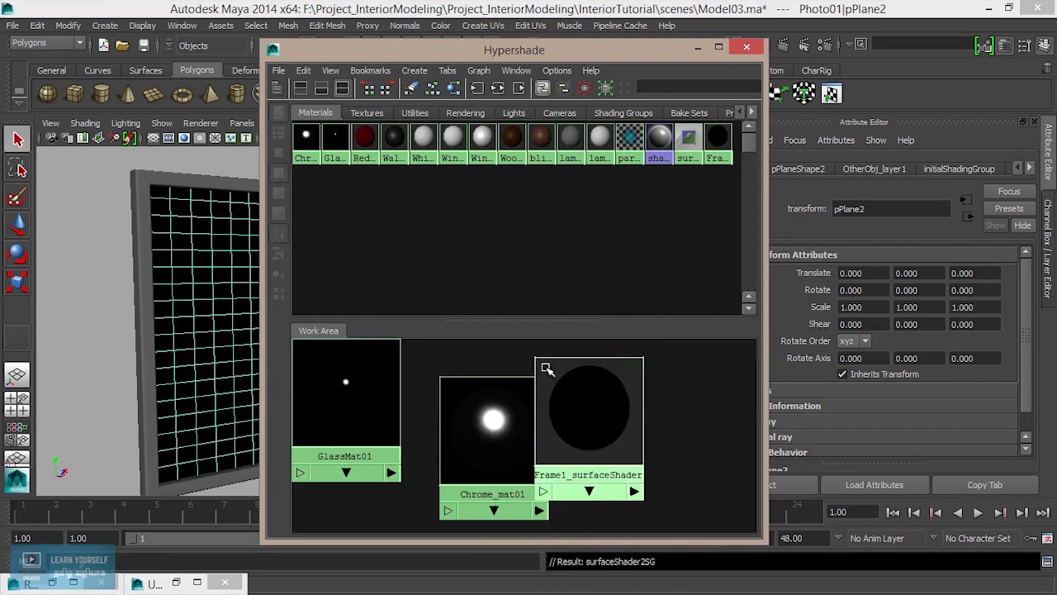
left_click(596, 379)
left_click(609, 413)
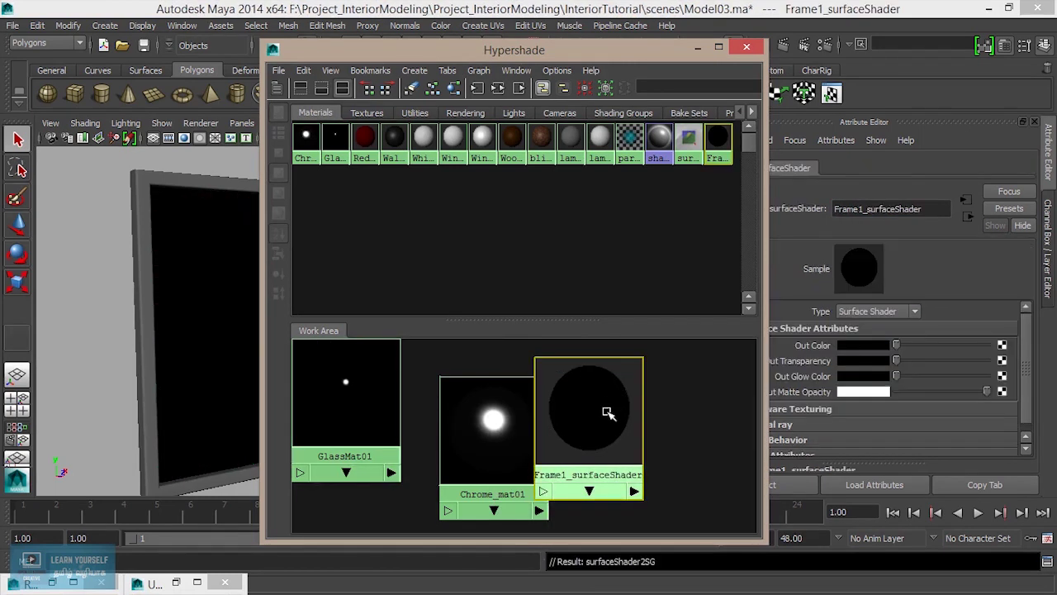
left_click(1001, 345)
left_click_drag(495, 197, 344, 84)
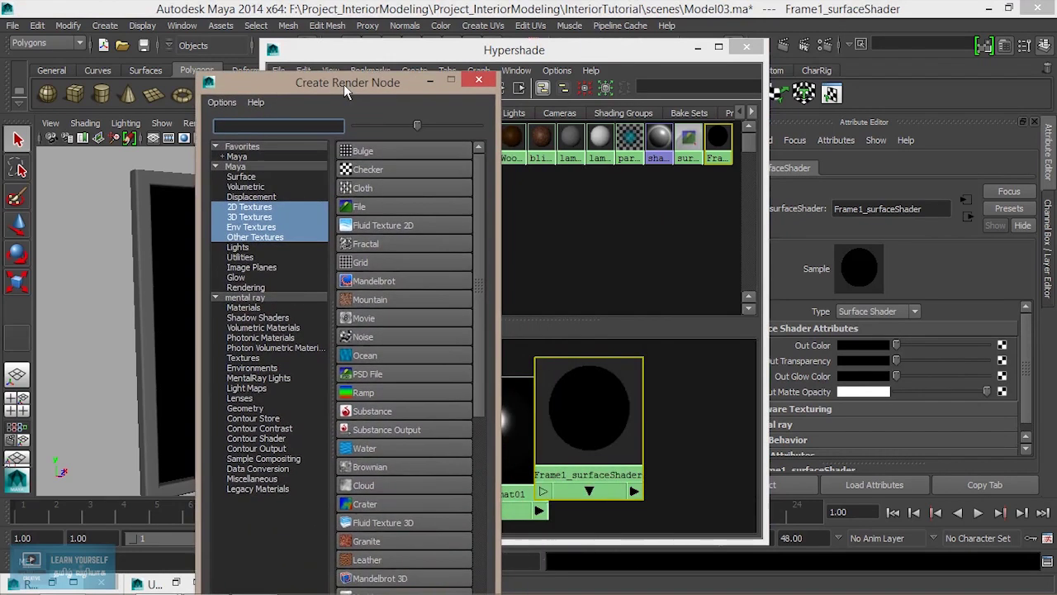
left_click(365, 213)
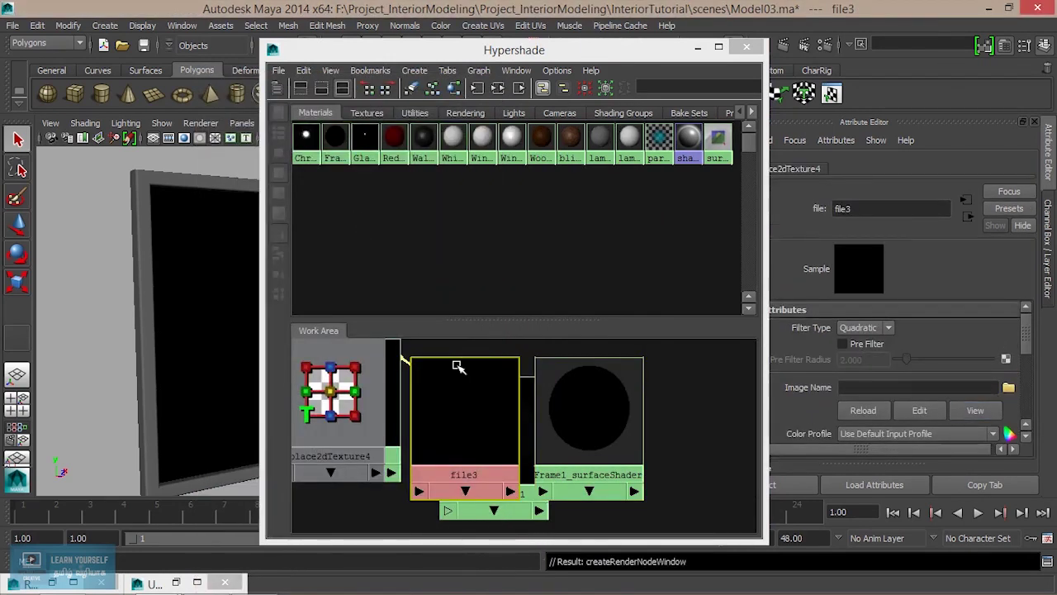
Step: Lay out the file3 and place2dTexture4 nodes and browse sourceimages for an image
left_click(578, 429)
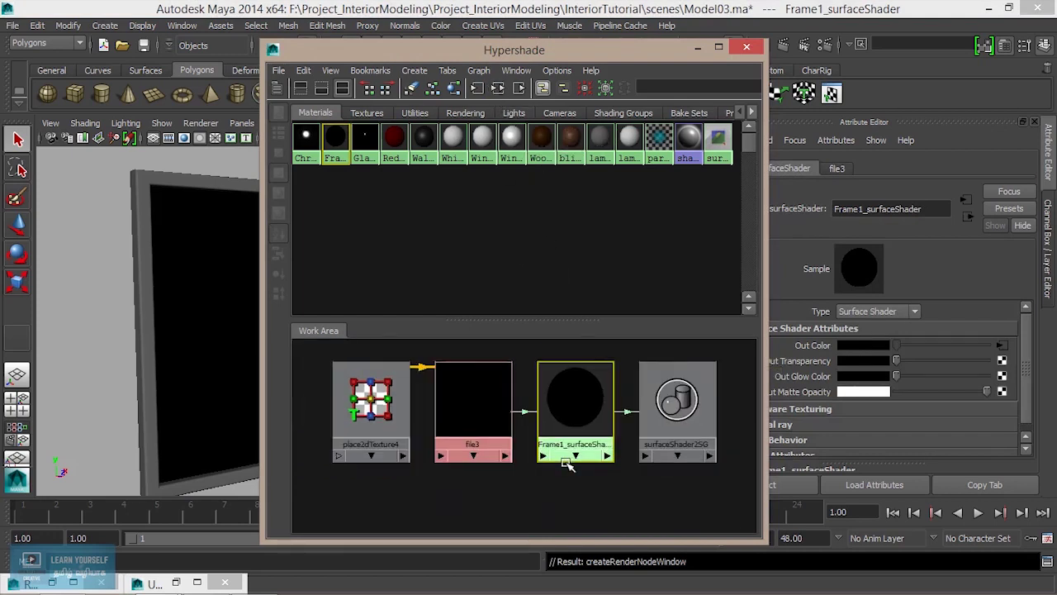
scroll(567, 446, "down", 2)
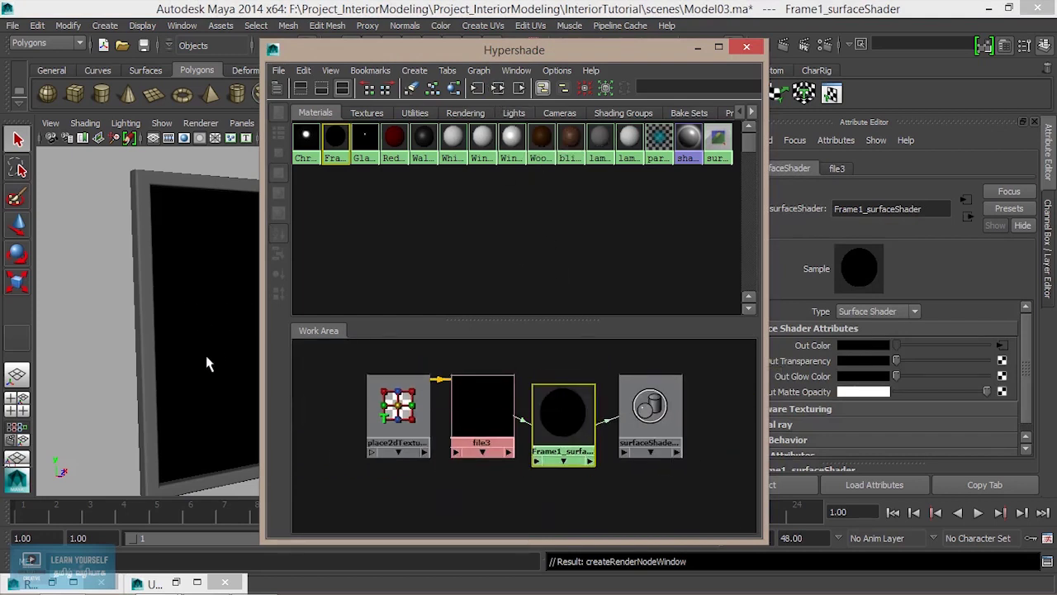
left_click_drag(381, 424, 354, 417)
left_click_drag(472, 404, 447, 408)
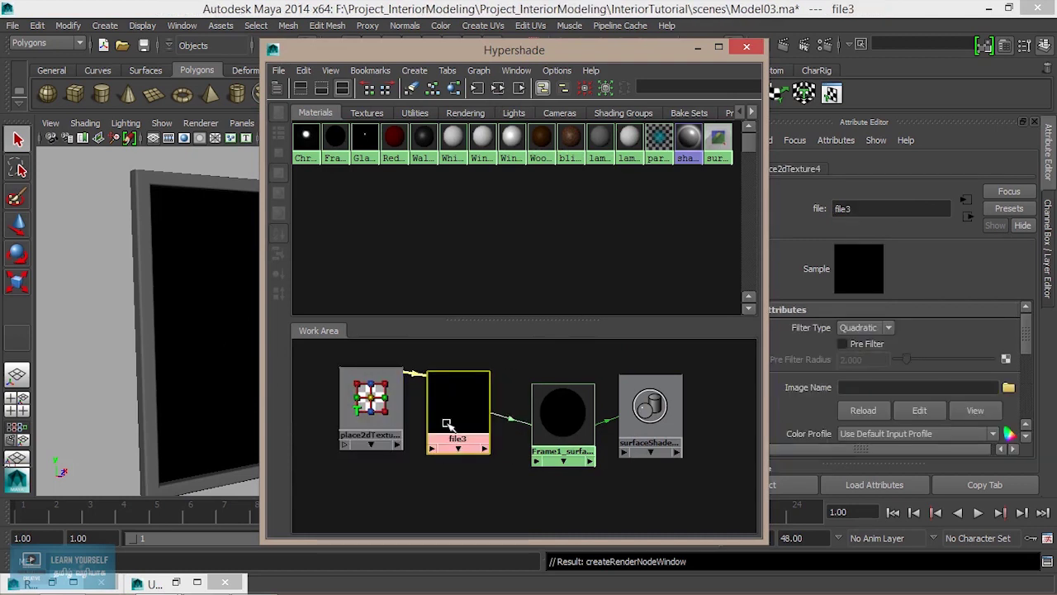
left_click(1009, 388)
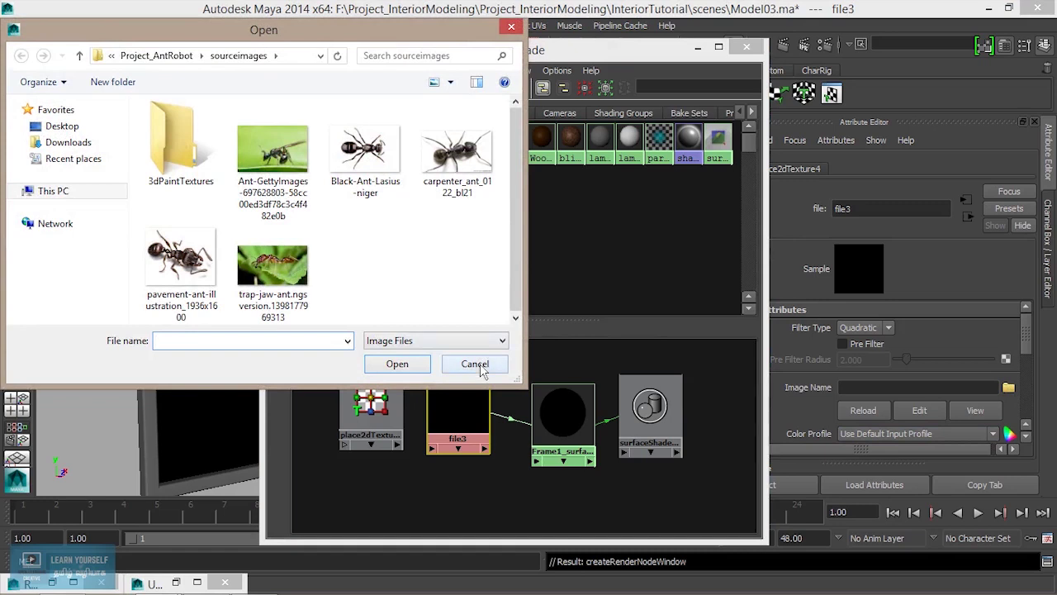
Step: Load the ant-on-leaf photo into file3 and turn on textured display
left_click(273, 161)
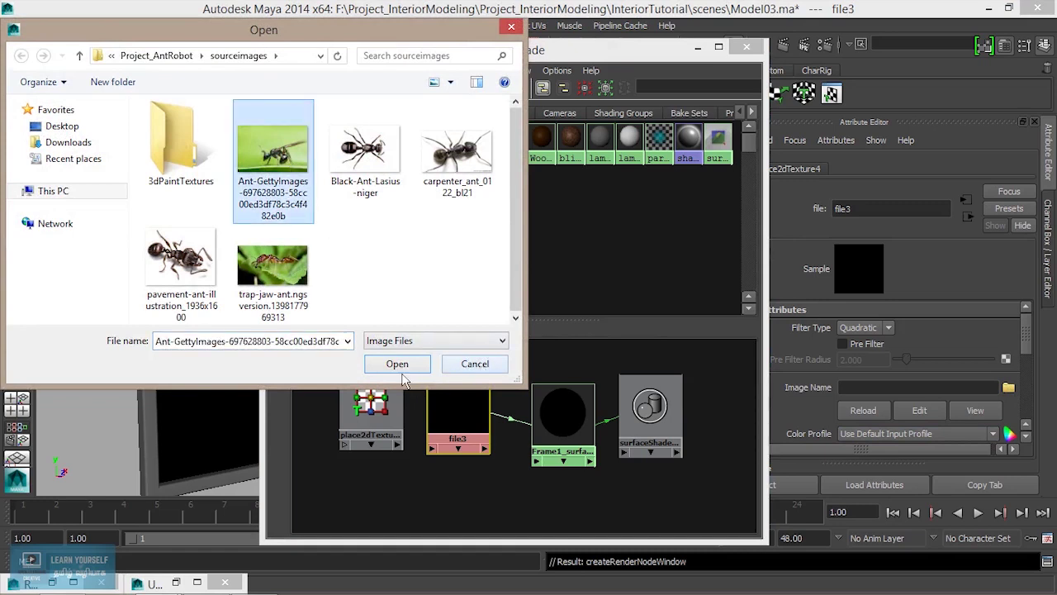
left_click(399, 365)
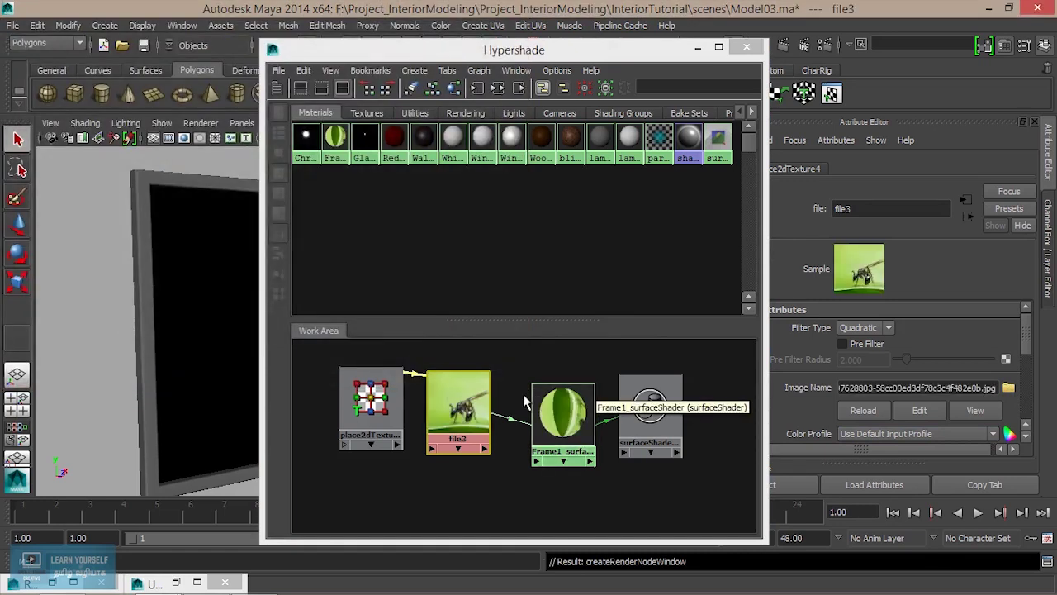
mouse_move(199, 389)
left_mouse_down("alt")
mouse_move(128, 361)
mouse_move(173, 361)
mouse_move(160, 363)
left_mouse_up("alt")
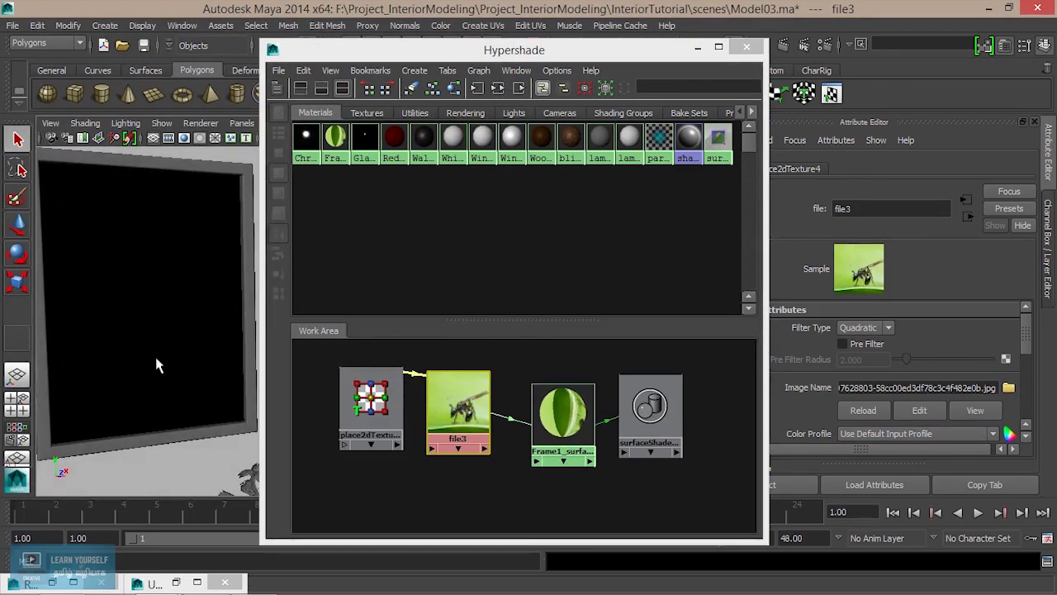
key("6")
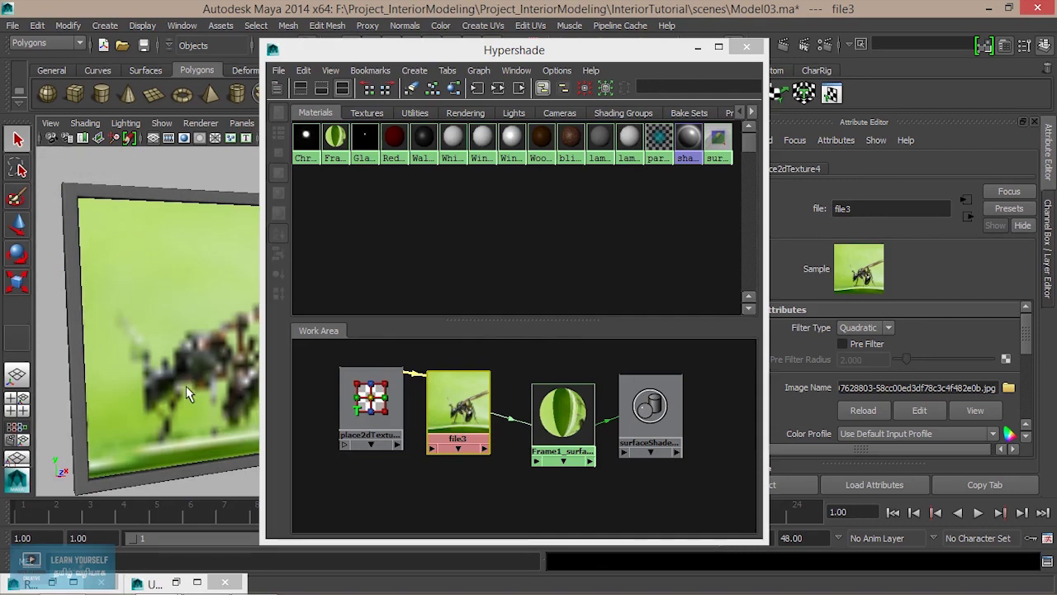
mouse_move(191, 383)
left_mouse_down("alt")
mouse_move(158, 359)
mouse_move(141, 366)
mouse_move(157, 368)
mouse_move(156, 349)
mouse_move(144, 347)
left_mouse_up("alt")
Step: Close the Hypershade, frame the textured picture, and reopen the UV Texture Editor
left_click(698, 47)
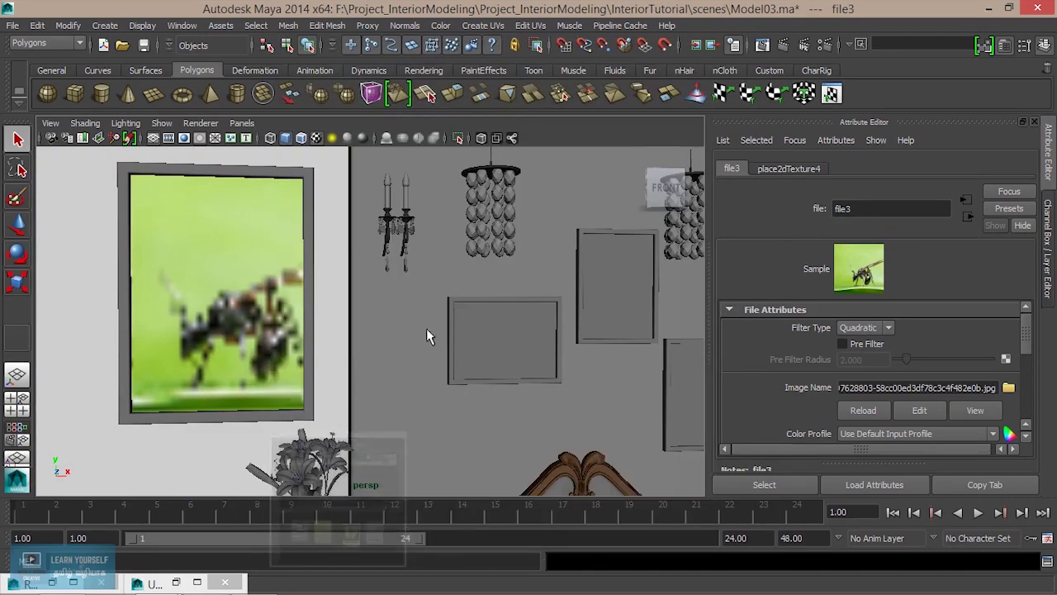
middle_click_drag(342, 335, 444, 331, "alt")
scroll(444, 331, "up", 2)
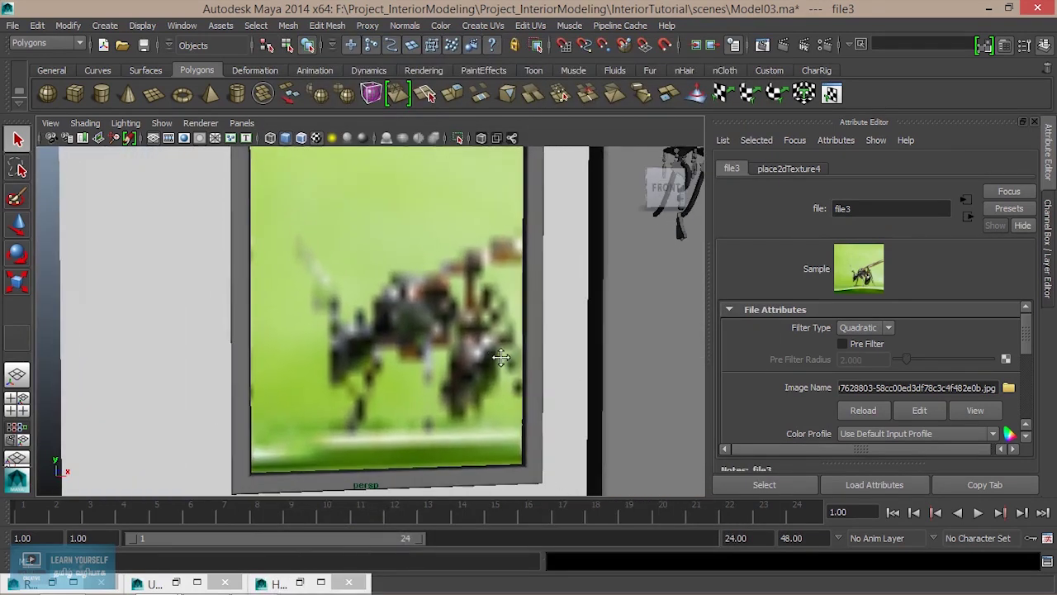
scroll(496, 354, "up", 2)
middle_click_drag(471, 354, 472, 363, "alt")
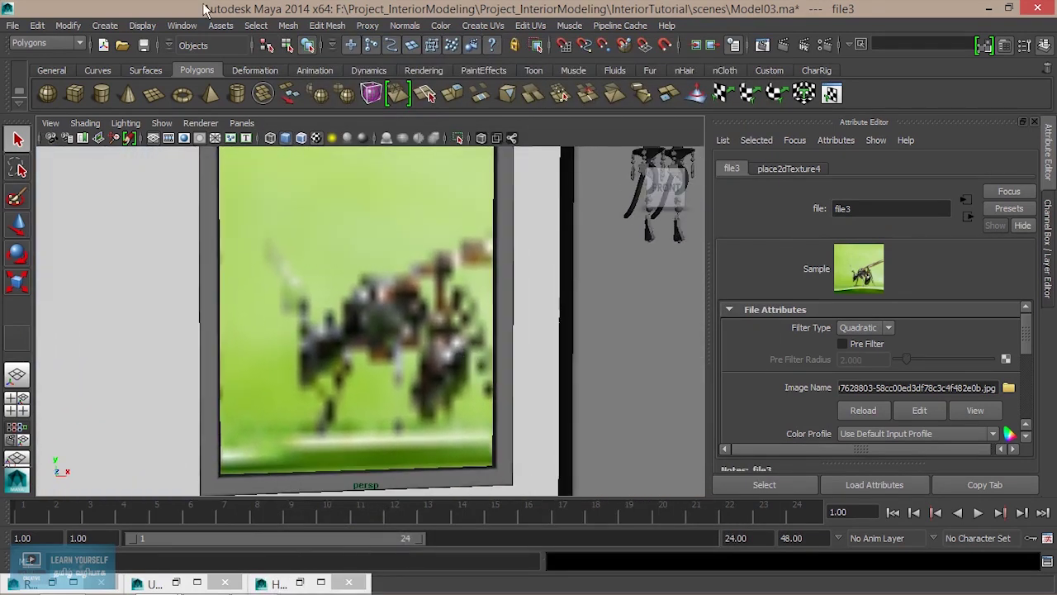
left_click(182, 25)
left_click(212, 232)
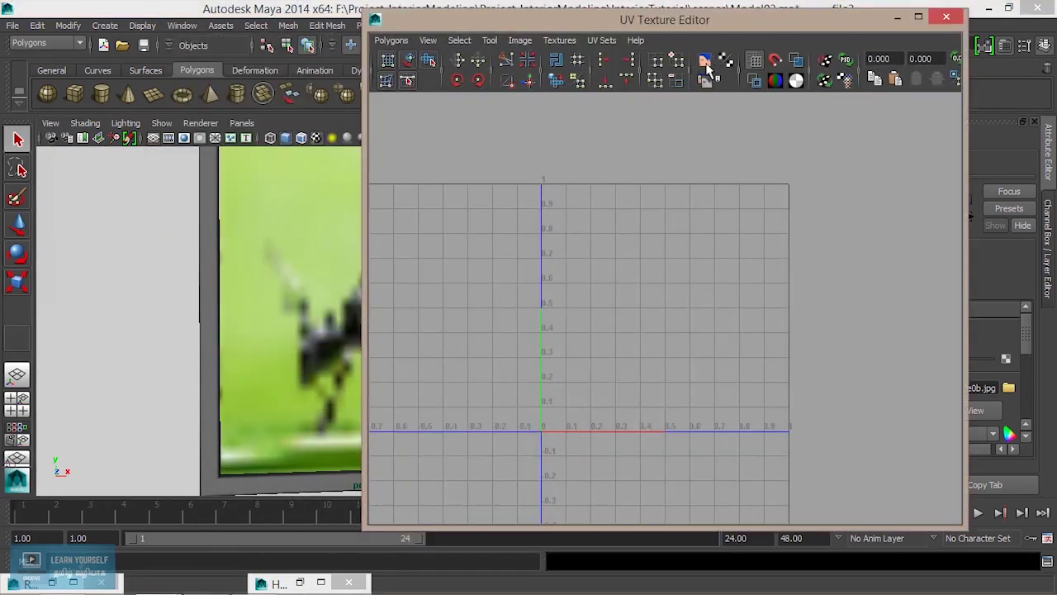
Step: Show the ant photo behind the frame plane's UV grid and check its place2dTexture node
left_click(261, 302)
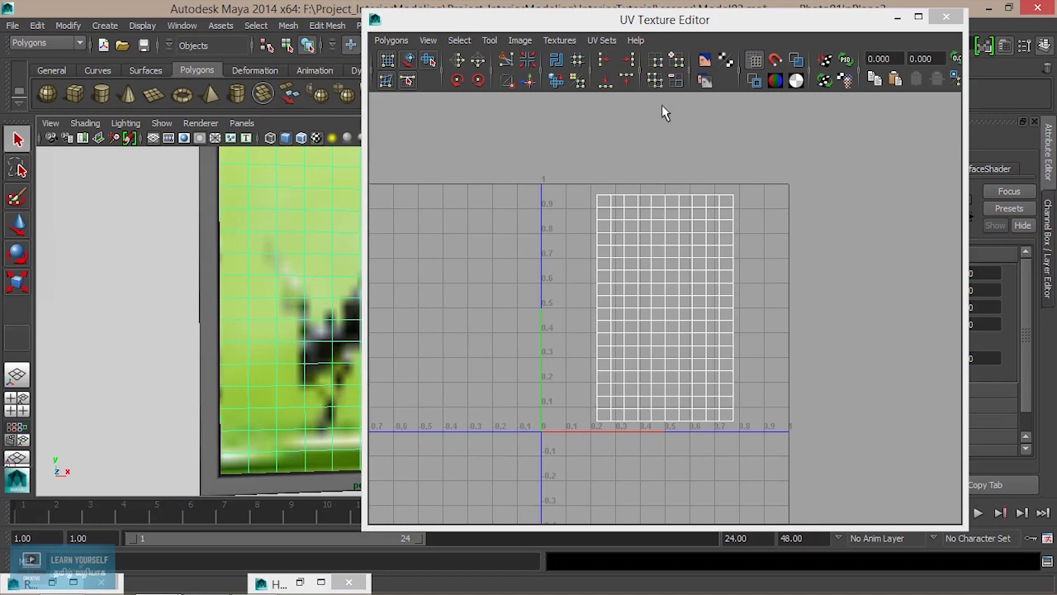
left_click(705, 59)
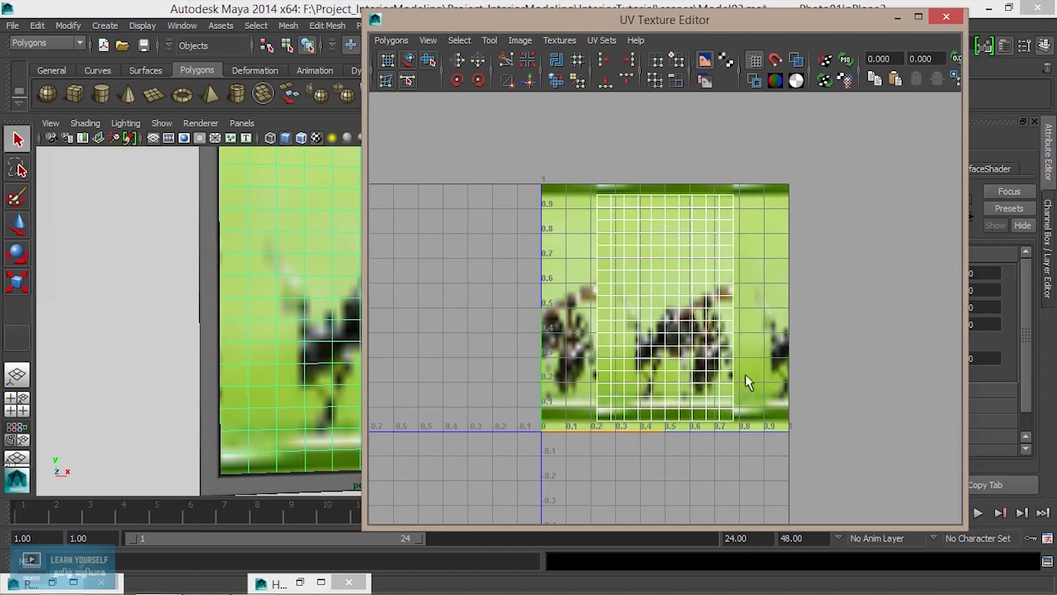
scroll(715, 382, "up", 3)
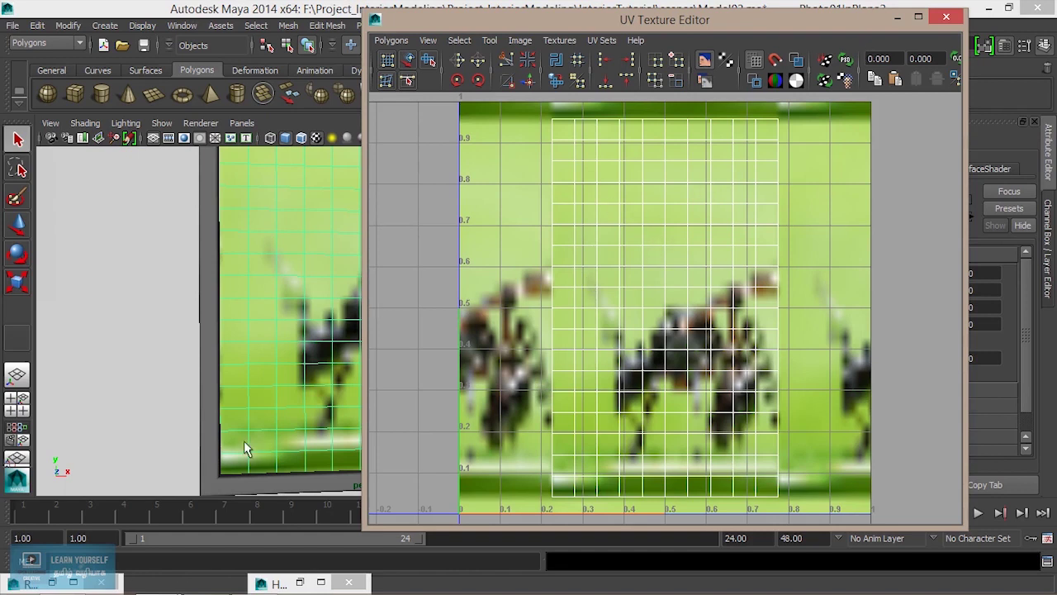
left_click(302, 584)
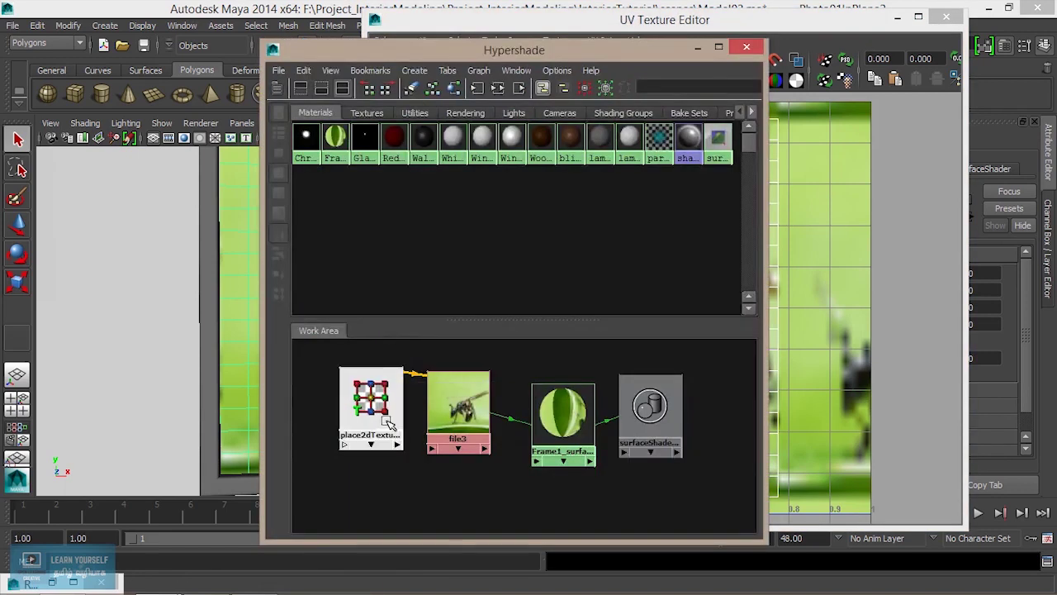
left_click(388, 423)
mouse_move(662, 53)
left_mouse_down()
mouse_move(409, 24)
mouse_move(883, 56)
left_mouse_up()
left_click(304, 329)
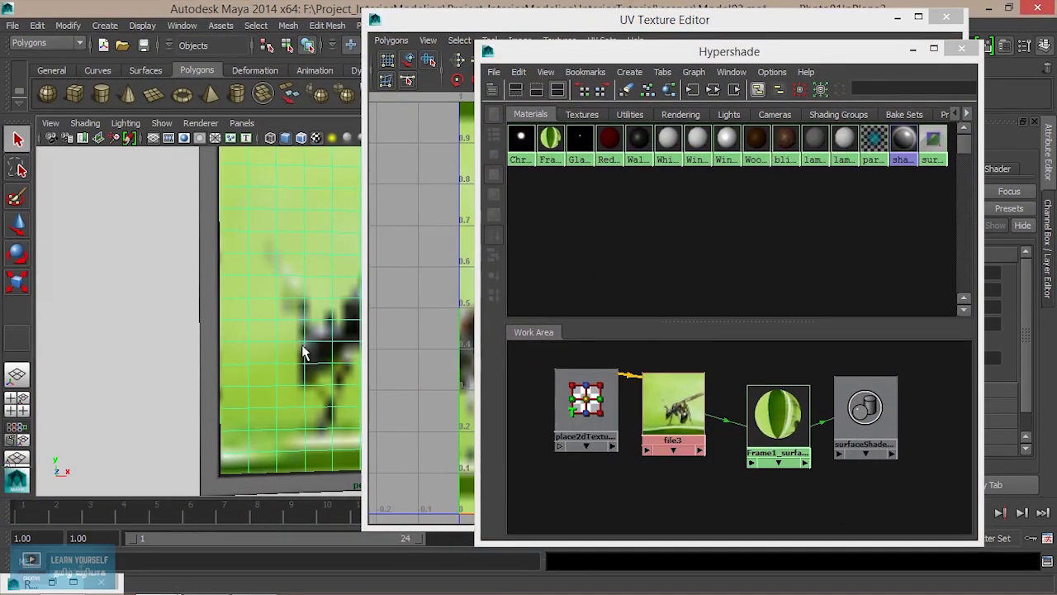
left_click(913, 48)
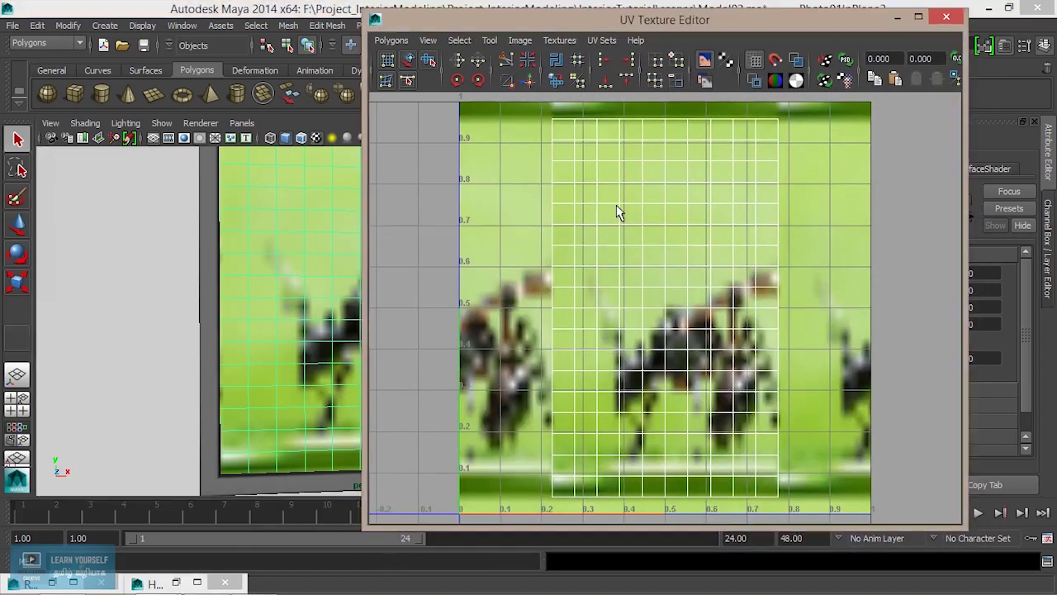
Step: Select all the plane's UVs and scale them to fit the photo
right_click_drag(620, 219, 682, 208)
scroll(676, 235, "down", 2)
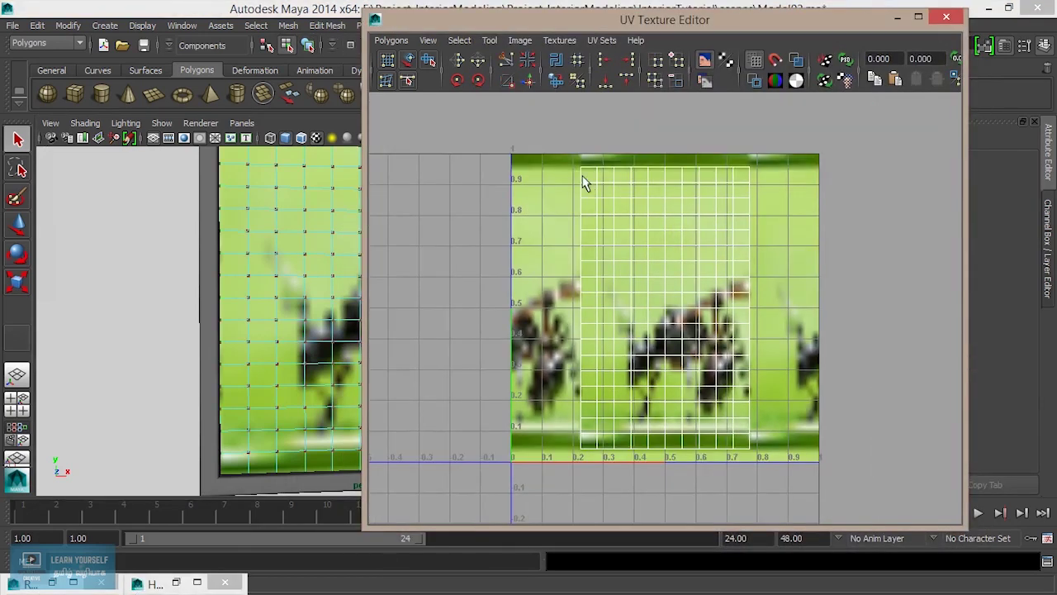
left_click_drag(583, 182, 777, 467)
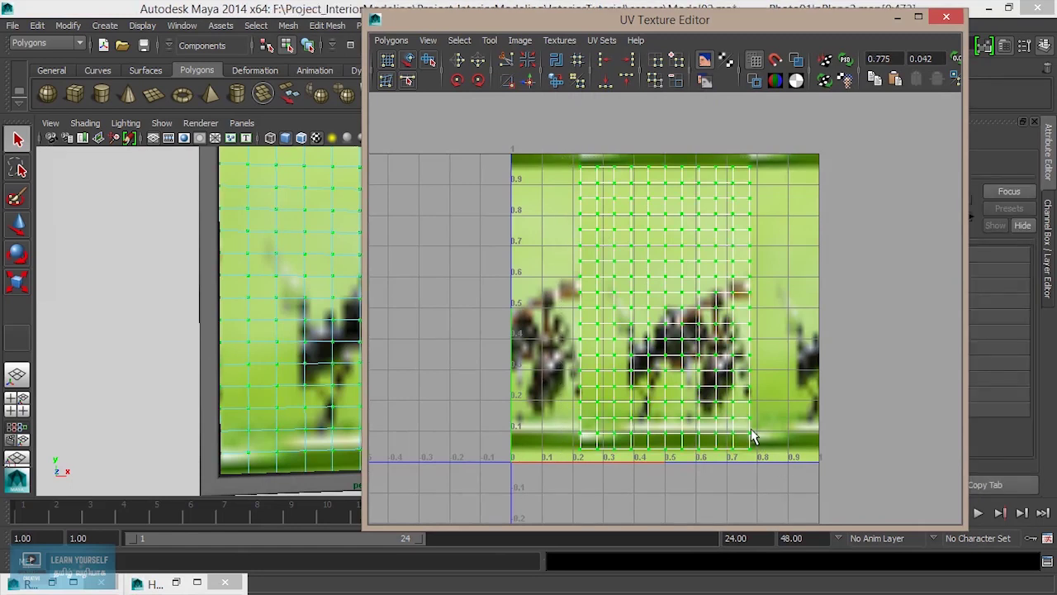
key("r")
left_click_drag(666, 228, 669, 266)
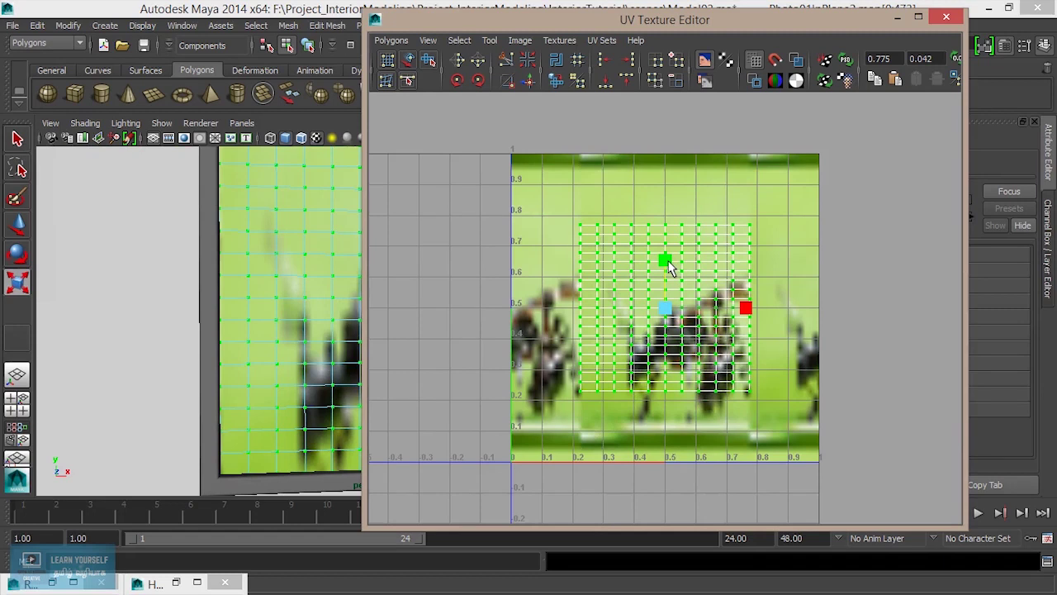
left_click_drag(669, 264, 669, 286)
key("ctrl+z")
key("ctrl+z")
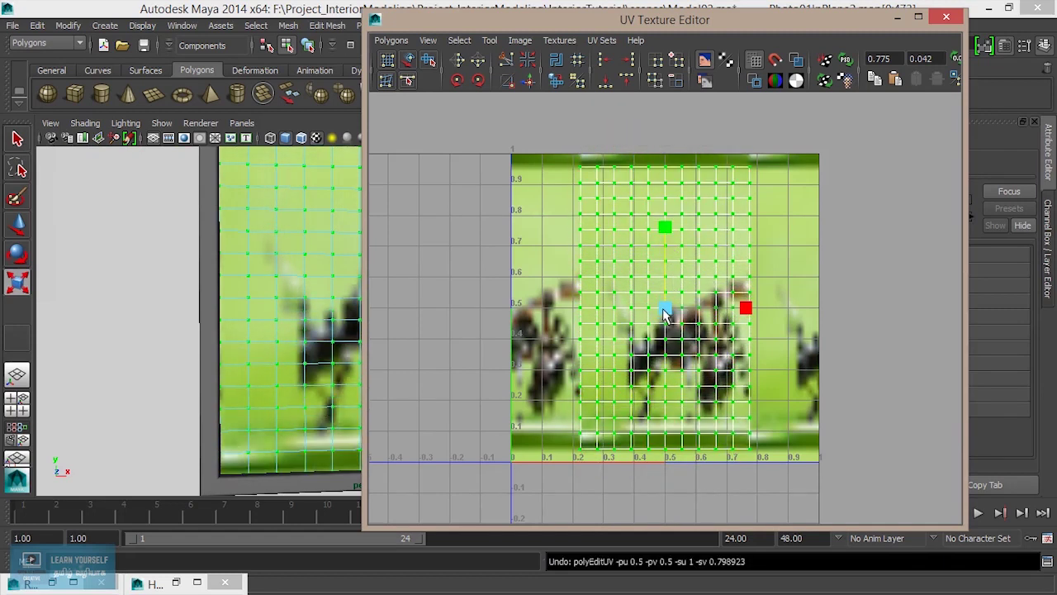
left_click_drag(667, 314, 667, 316)
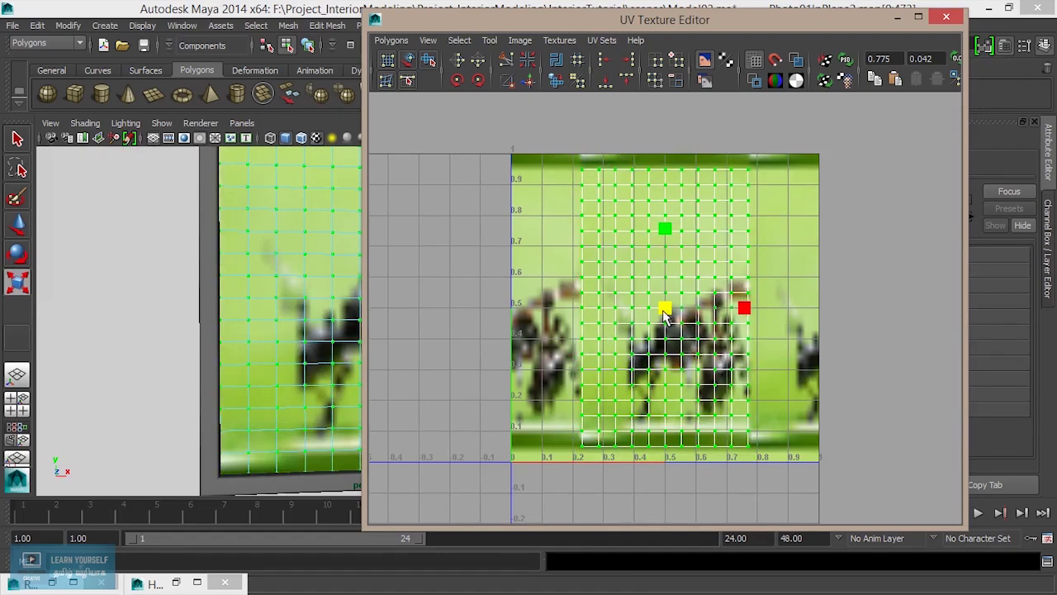
Step: Shift the UV shell right and shrink it slightly to reframe the ant photo
key("w")
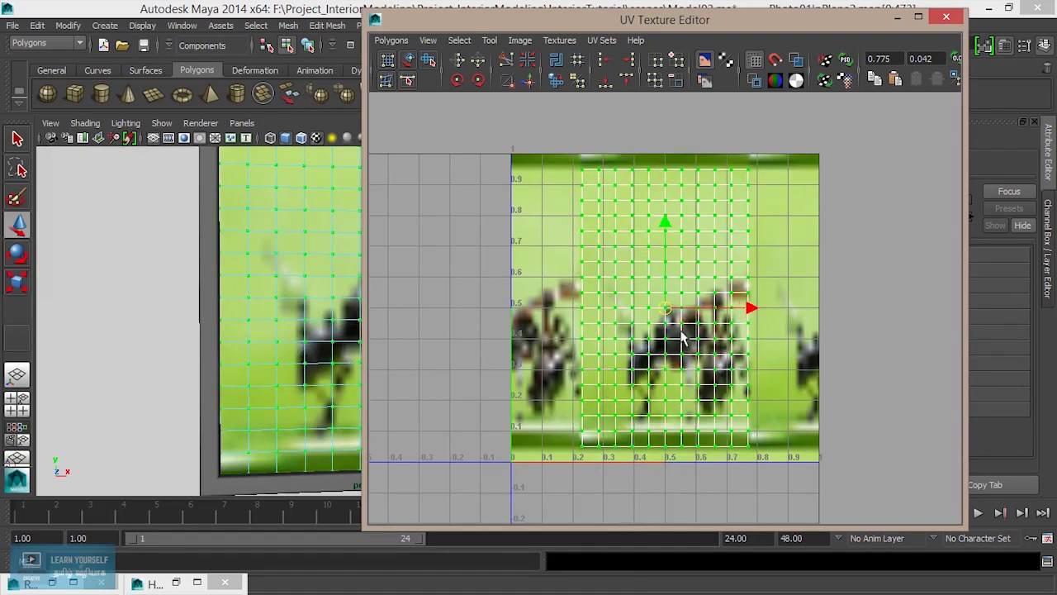
left_click_drag(750, 308, 768, 313)
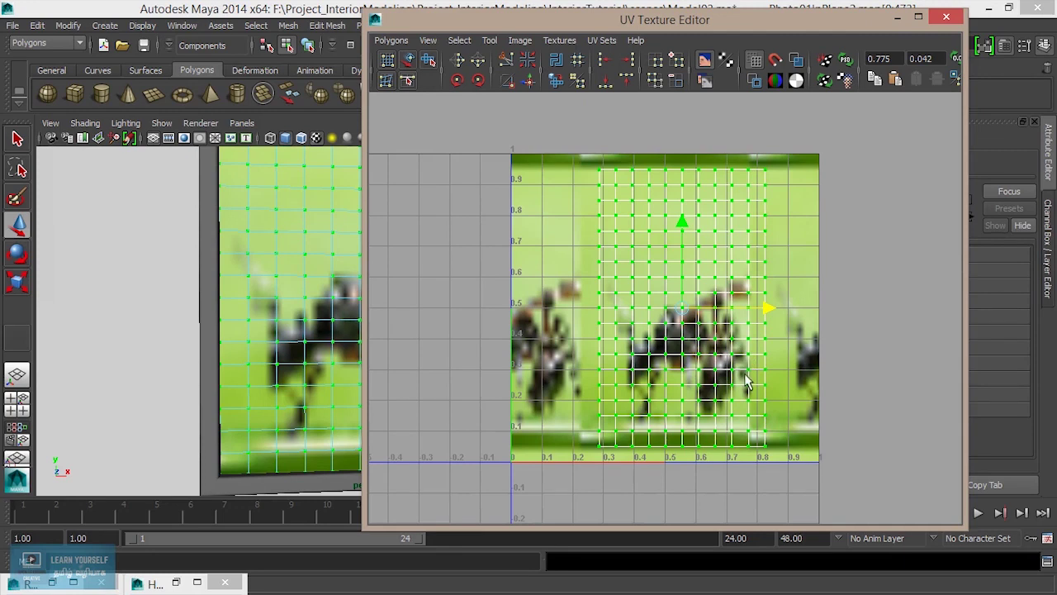
mouse_move(768, 308)
left_mouse_down()
mouse_move(752, 308)
mouse_move(759, 318)
left_mouse_up()
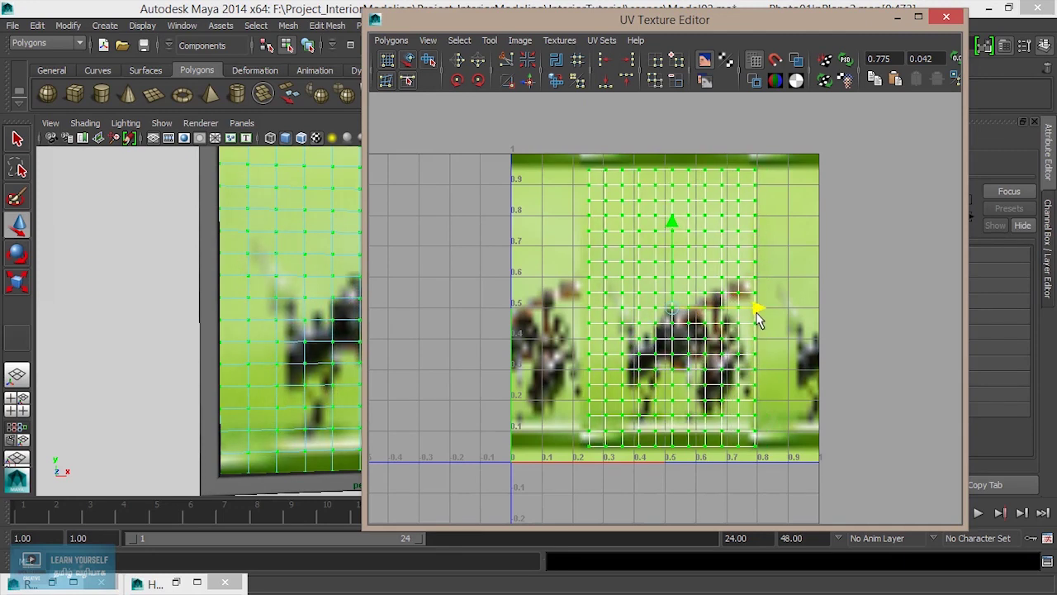
key("r")
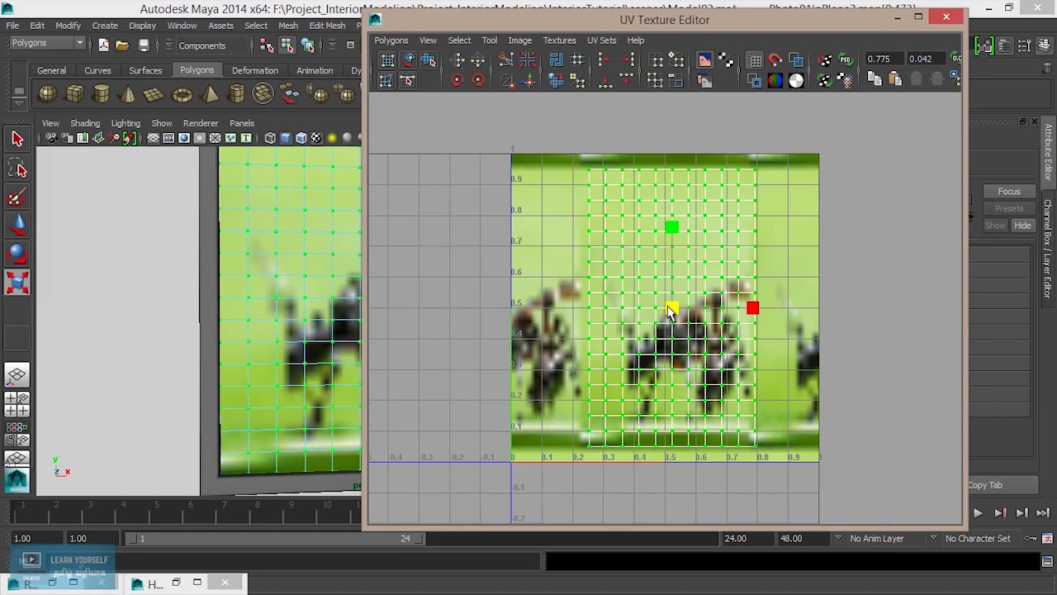
left_click_drag(671, 312, 659, 313)
key("w")
left_click_drag(753, 311, 767, 314)
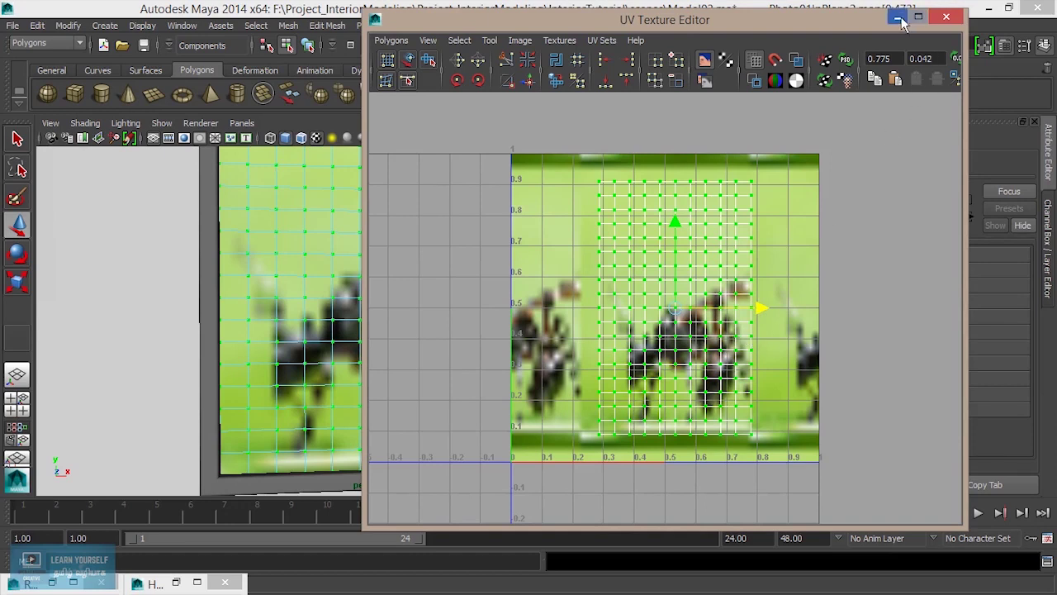
Step: Region-render the ant picture frame from the persp camera, then minimize the Render View
left_click(947, 16)
middle_click_drag(326, 347, 318, 353, "alt")
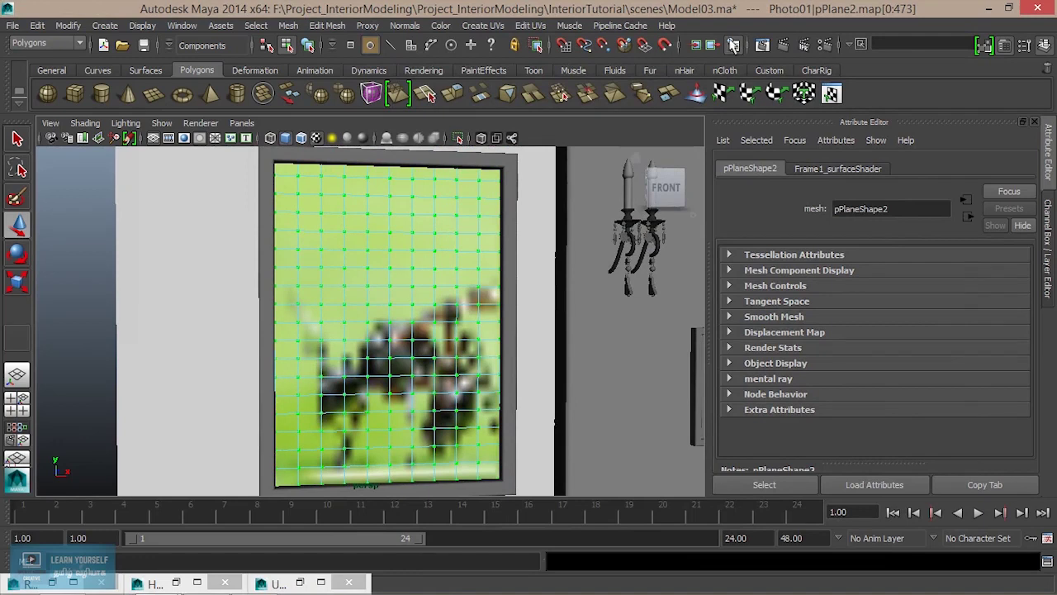
left_click(762, 45)
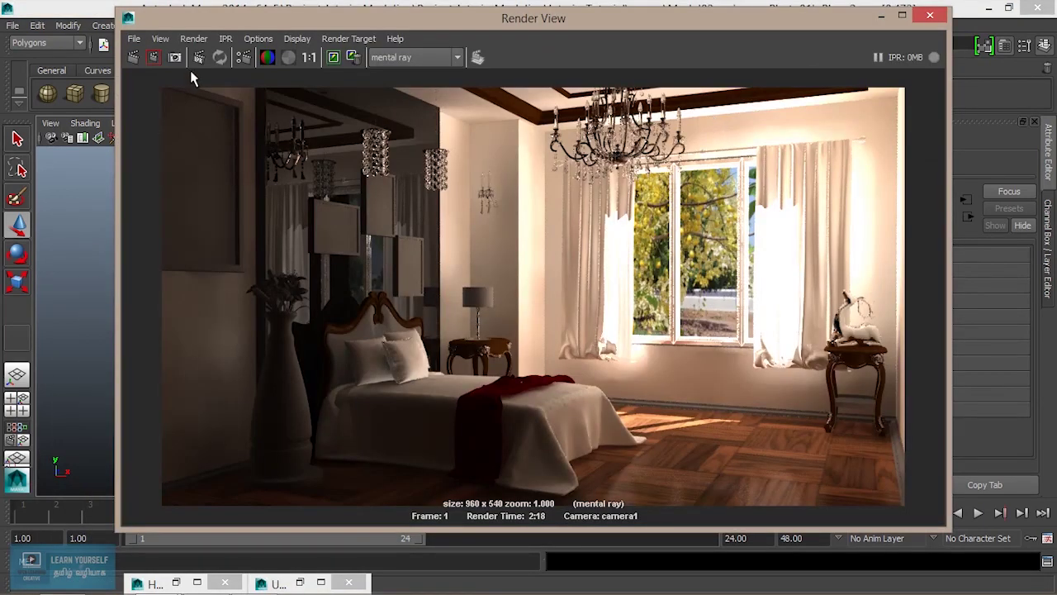
left_click(193, 38)
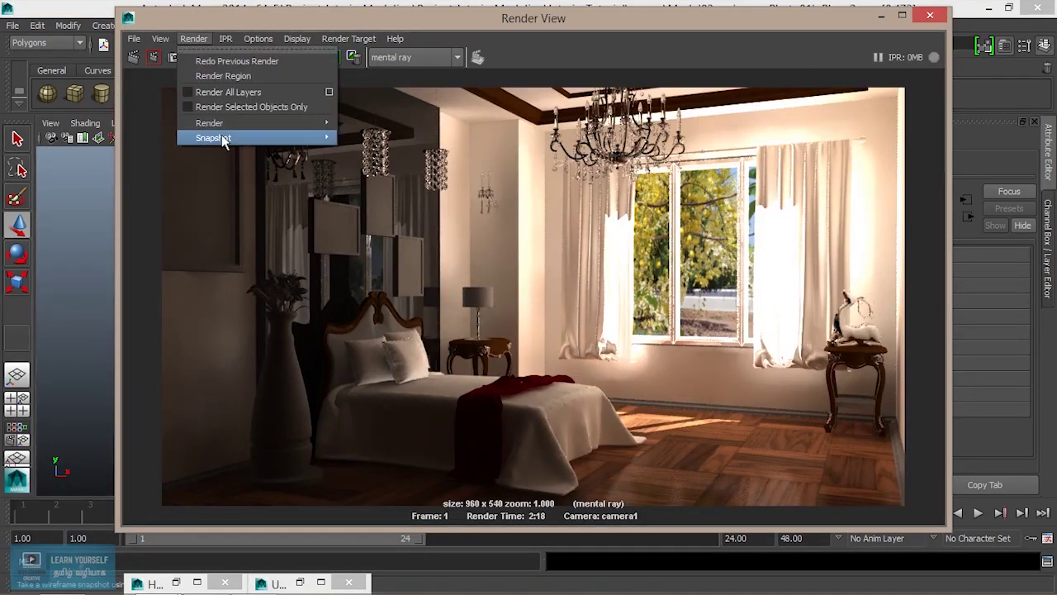
mouse_move(214, 138)
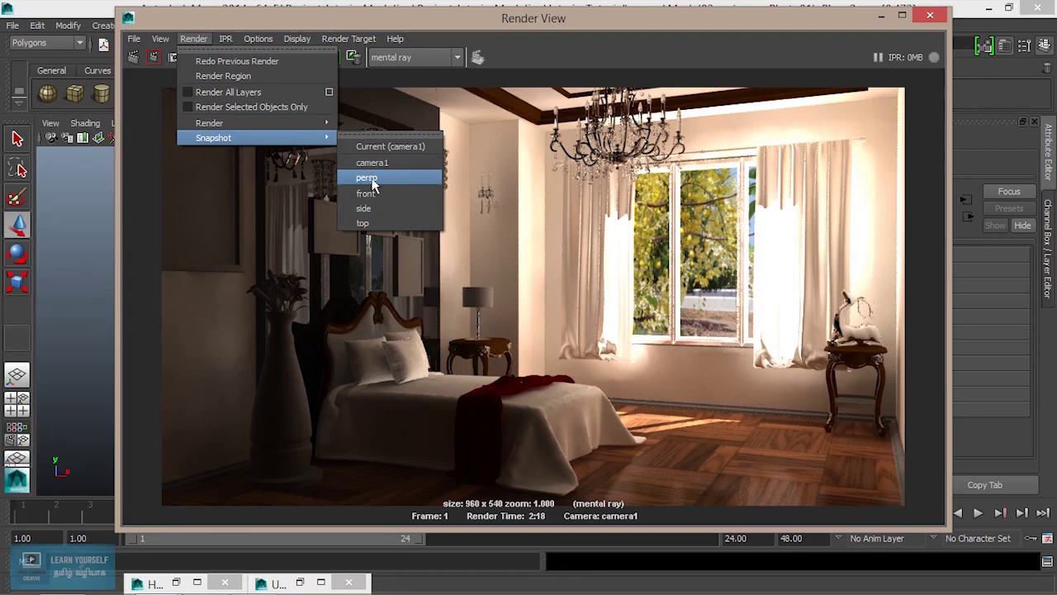
left_click(399, 179)
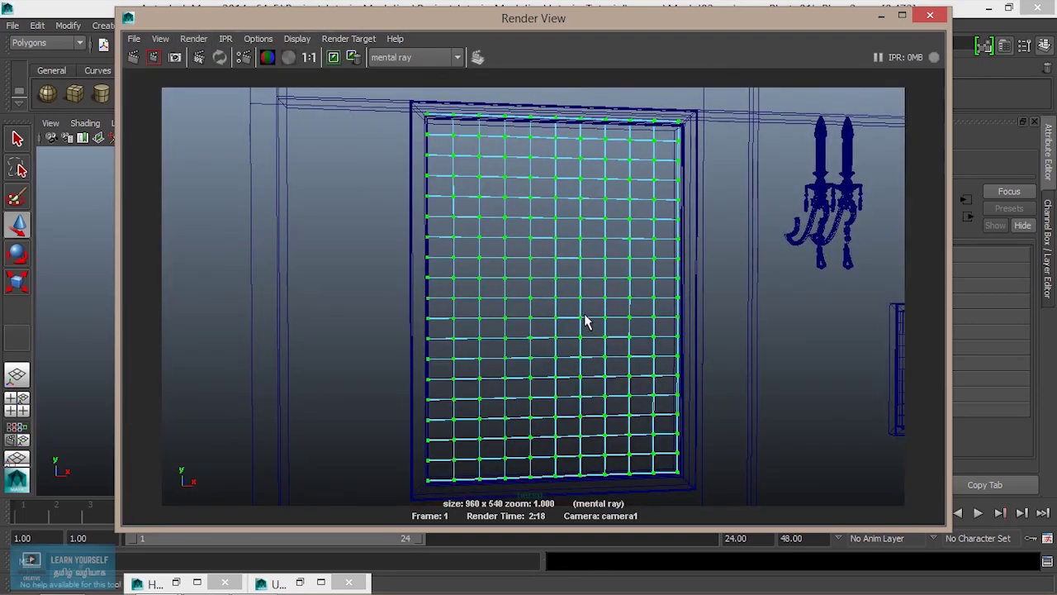
left_click_drag(413, 106, 687, 486)
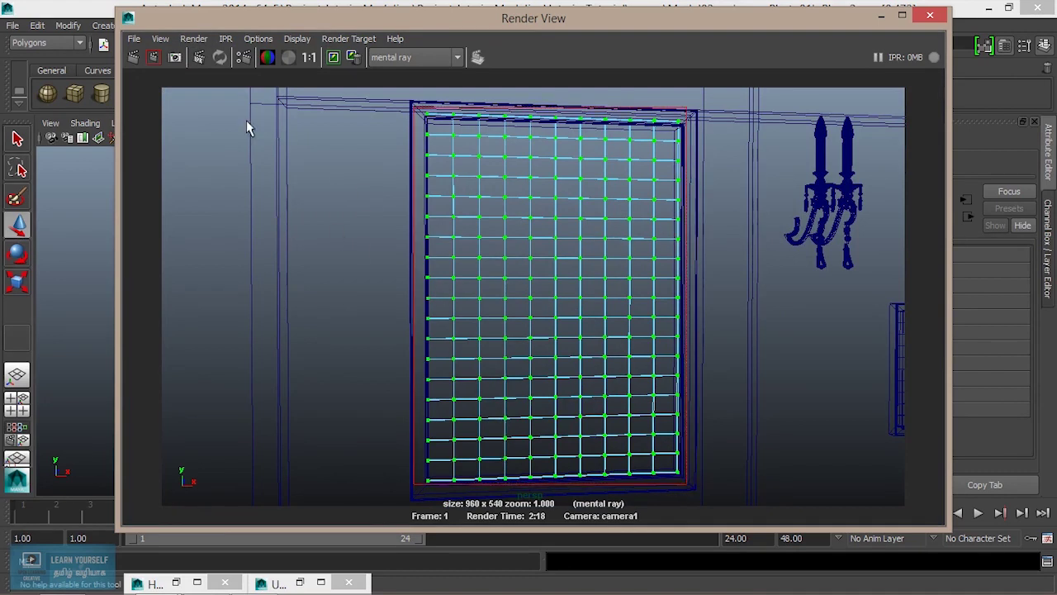
left_click(154, 58)
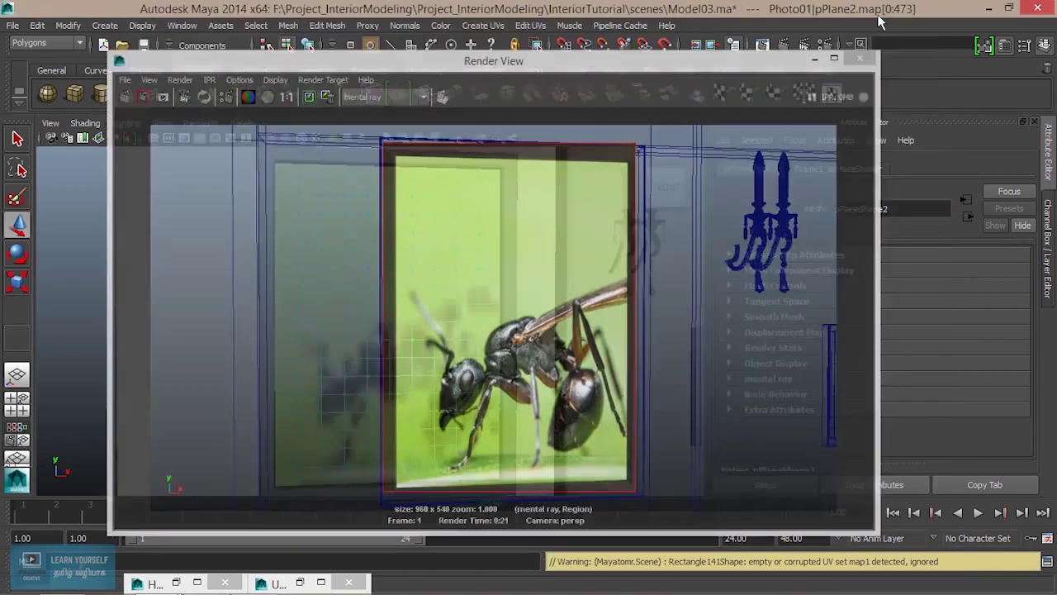
left_click(881, 15)
scroll(493, 362, "down", 3)
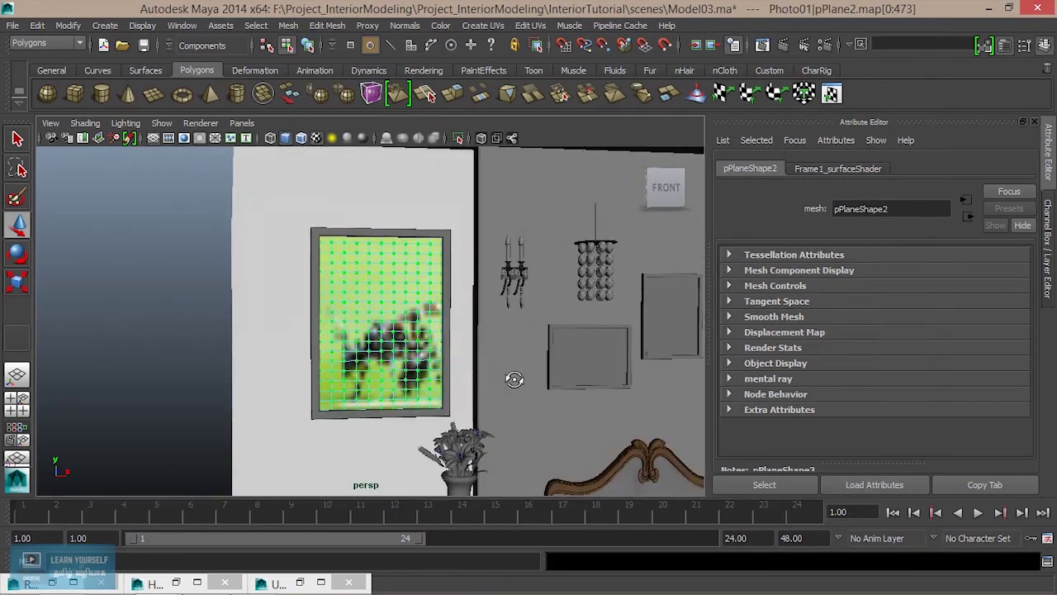
Step: Inspect the UVs of the wide, upright and lower-right frames' photo planes
left_click_drag(502, 377, 377, 393, "alt")
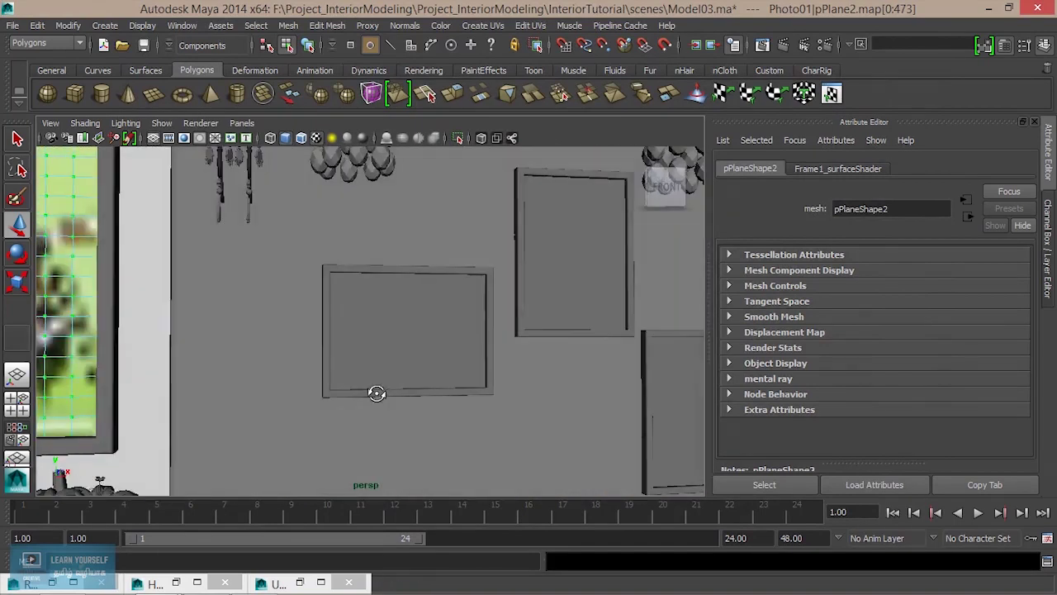
right_click_drag(405, 248, 475, 234)
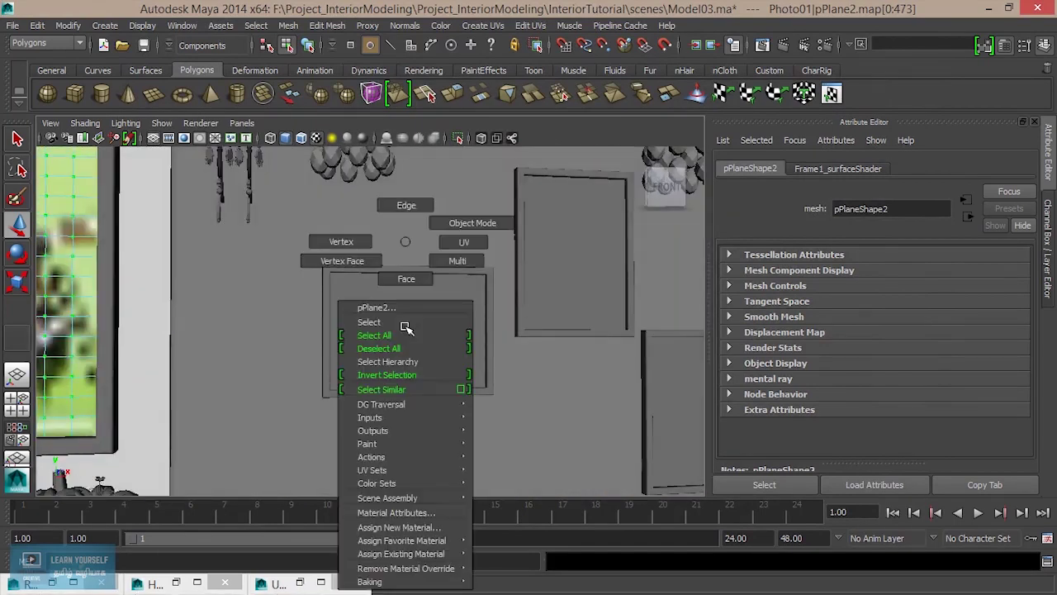
left_click(439, 341)
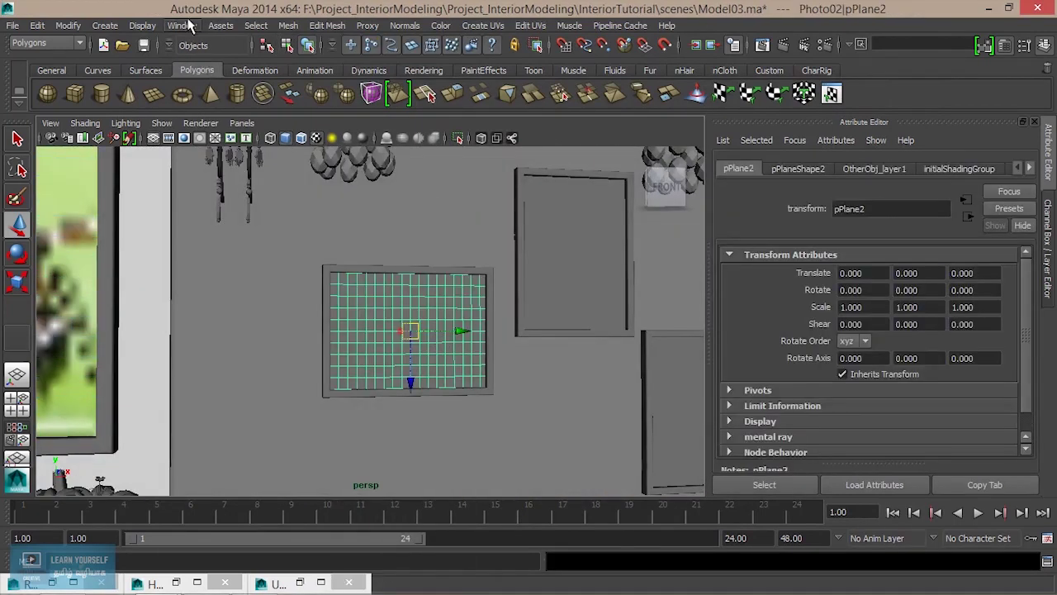
left_click(181, 25)
left_click(223, 228)
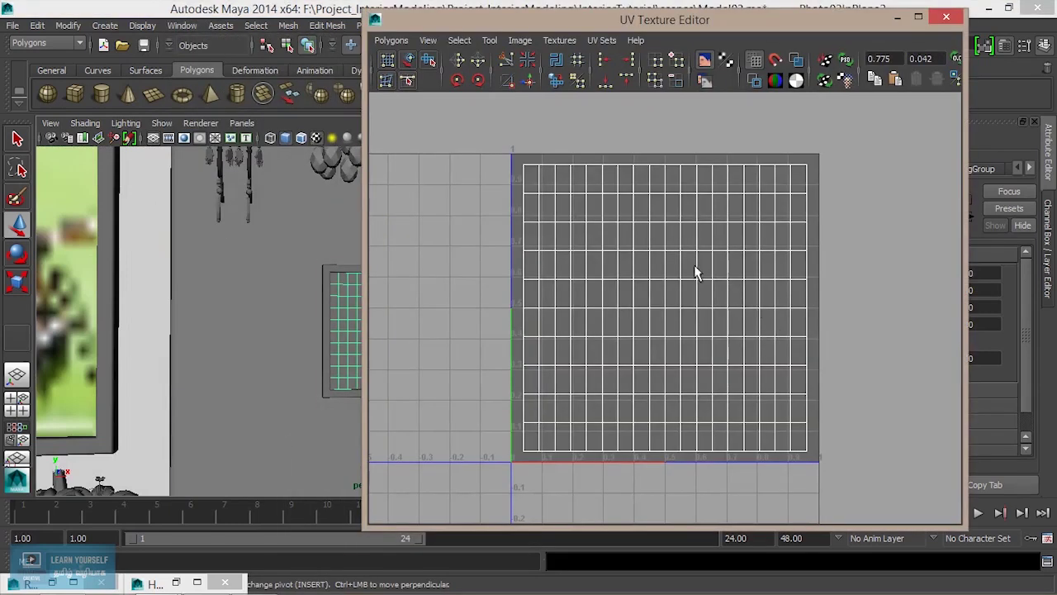
left_click_drag(769, 19, 1007, 49)
middle_click_drag(460, 354, 290, 351, "alt")
left_click(366, 262)
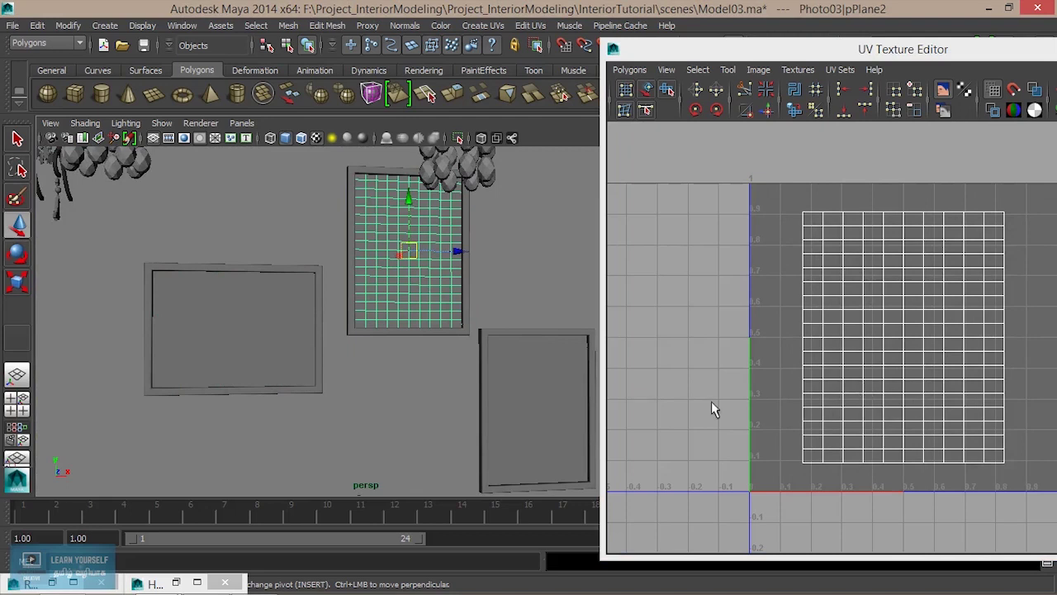
middle_click_drag(533, 446, 434, 417, "alt")
left_click(424, 388)
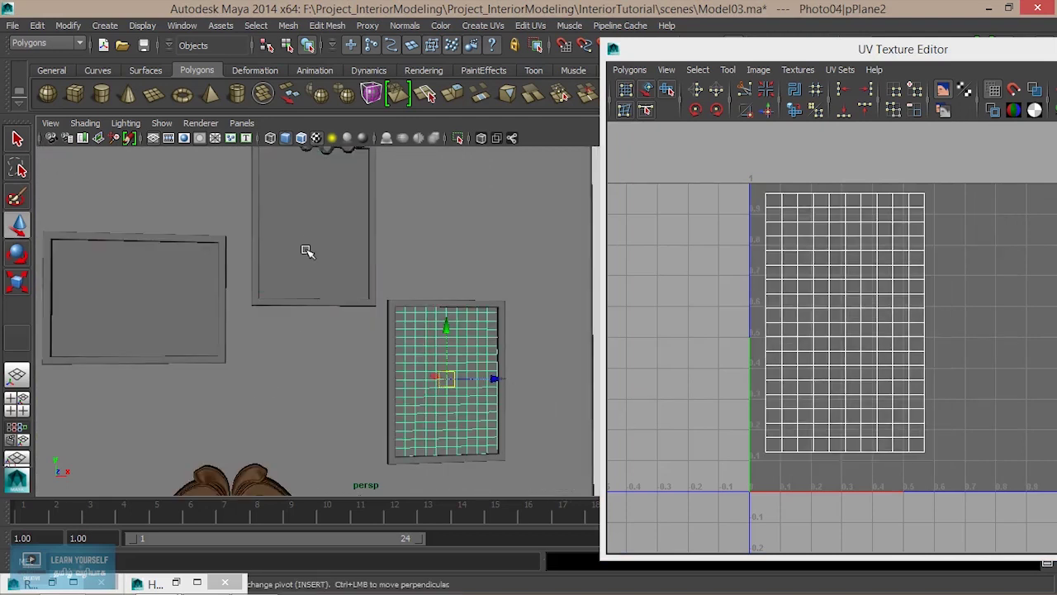
middle_click_drag(306, 250, 382, 309, "alt")
left_click(239, 379)
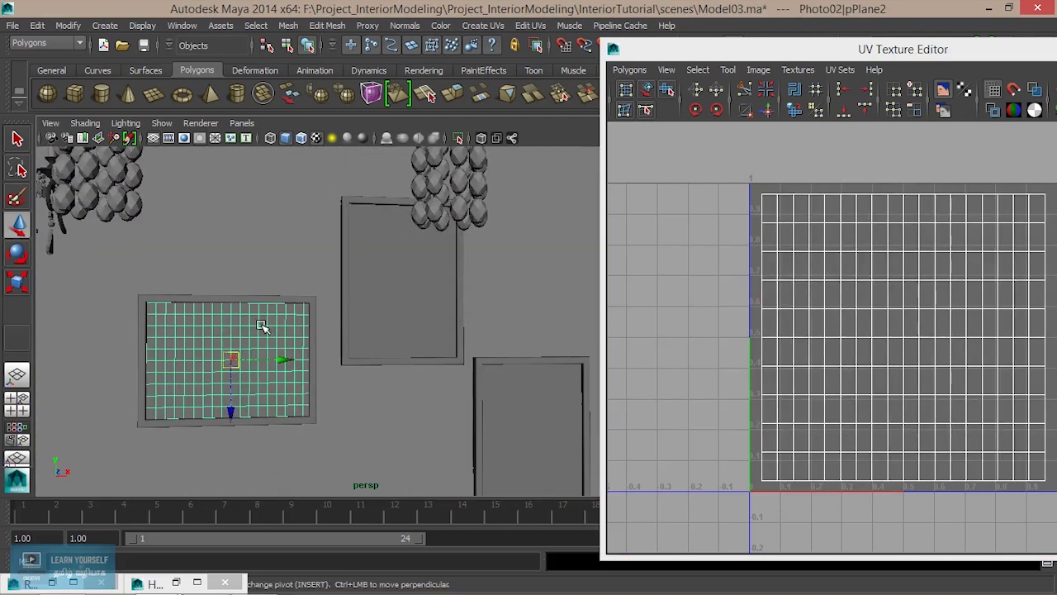
Step: Assign a new Surface Shader to the wide frame's plane and prefix its name with Frame2
right_click_drag(262, 327, 277, 552)
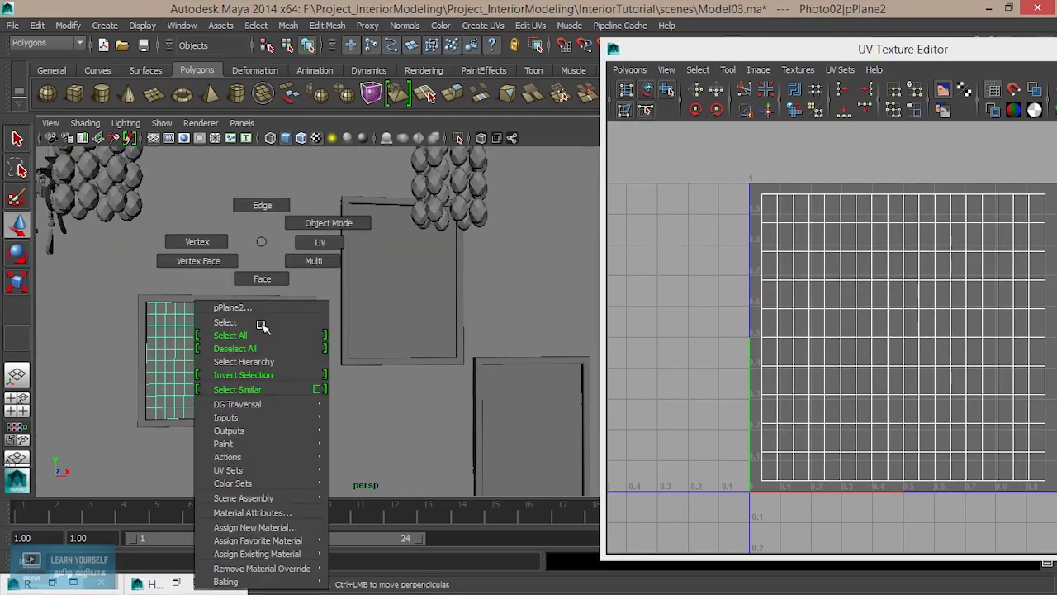
left_click(275, 528)
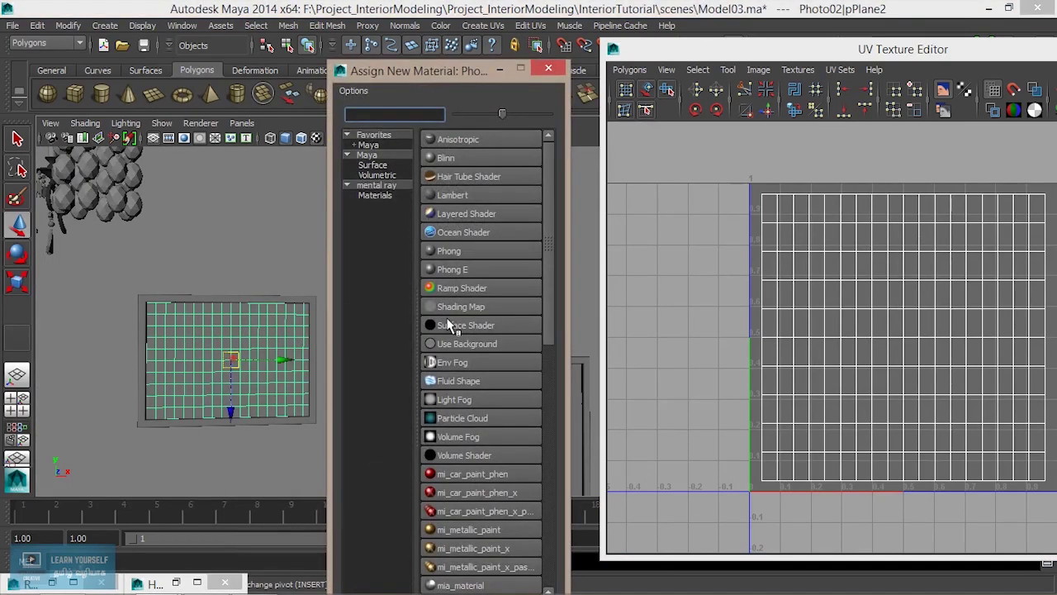
left_click(448, 325)
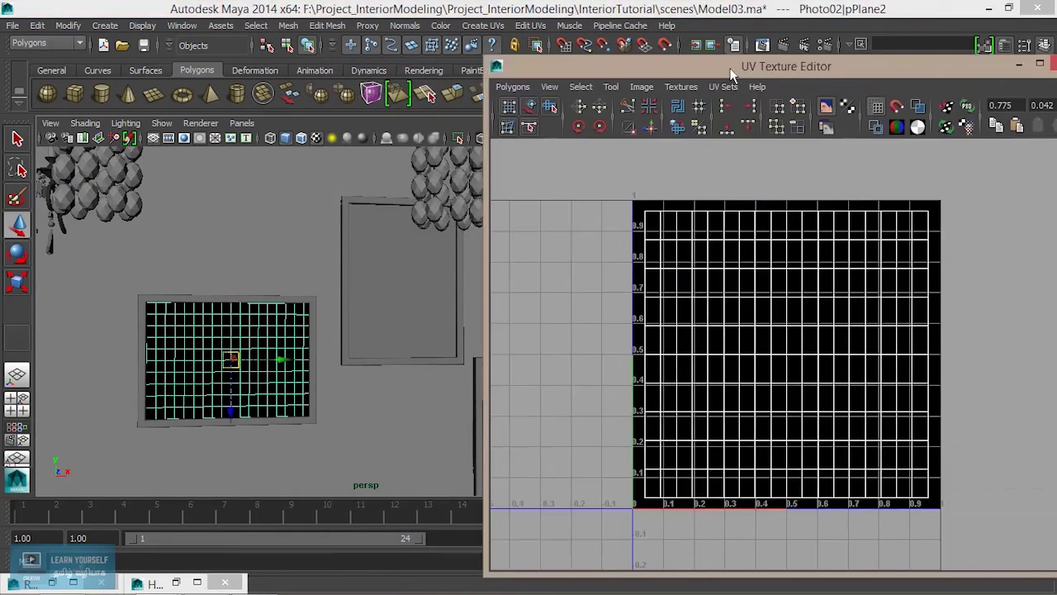
left_click_drag(918, 52, 692, 70)
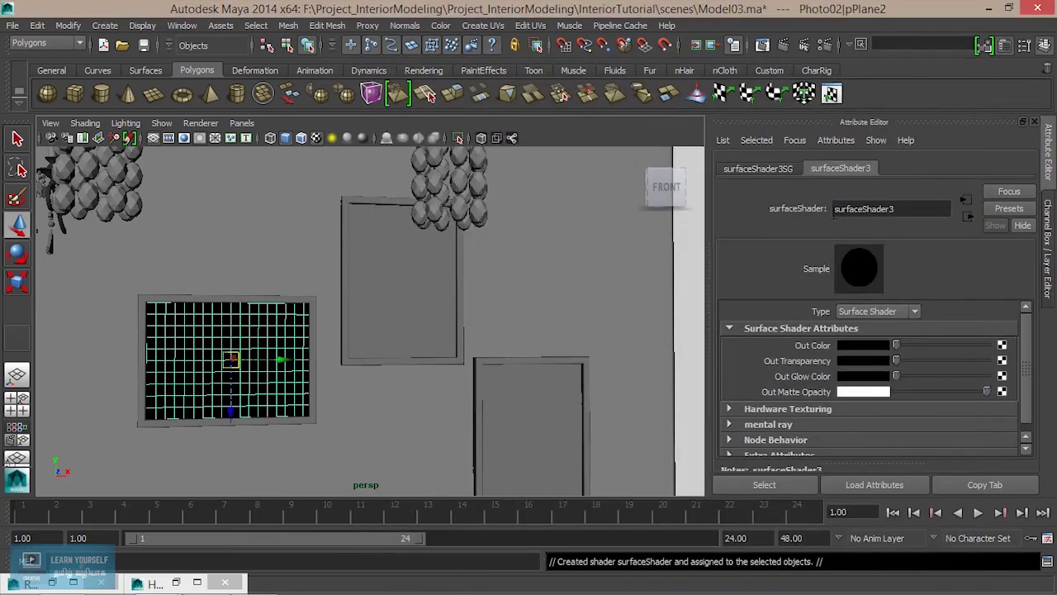
left_click(835, 210)
type("Frame2_surfaceShader3")
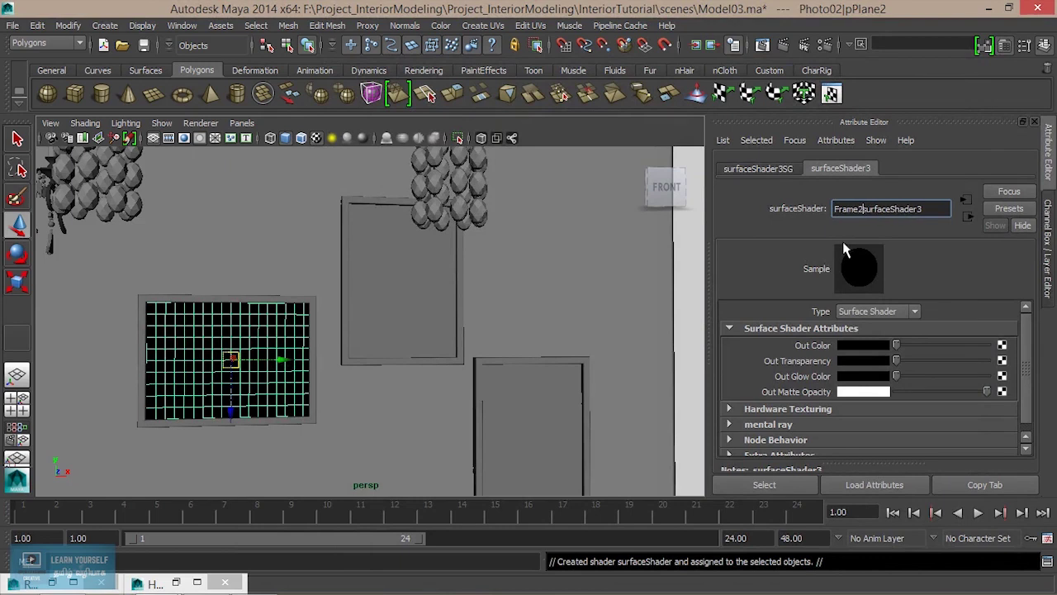
Step: Connect a file4 texture to Frame2's colour, loaded with the tiger photo 101060849.jpg
left_click(1002, 345)
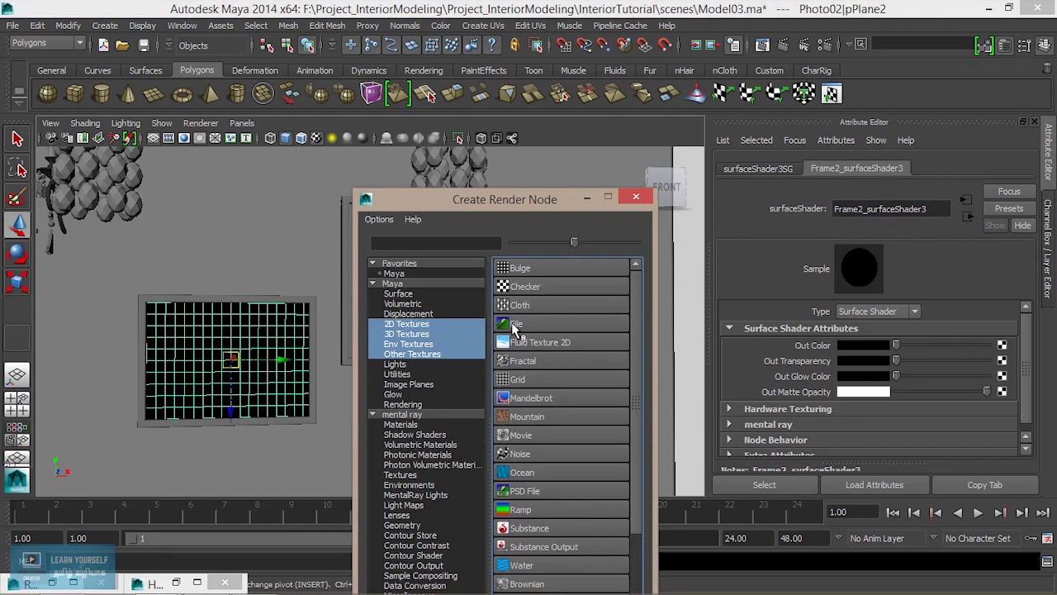
left_click(514, 324)
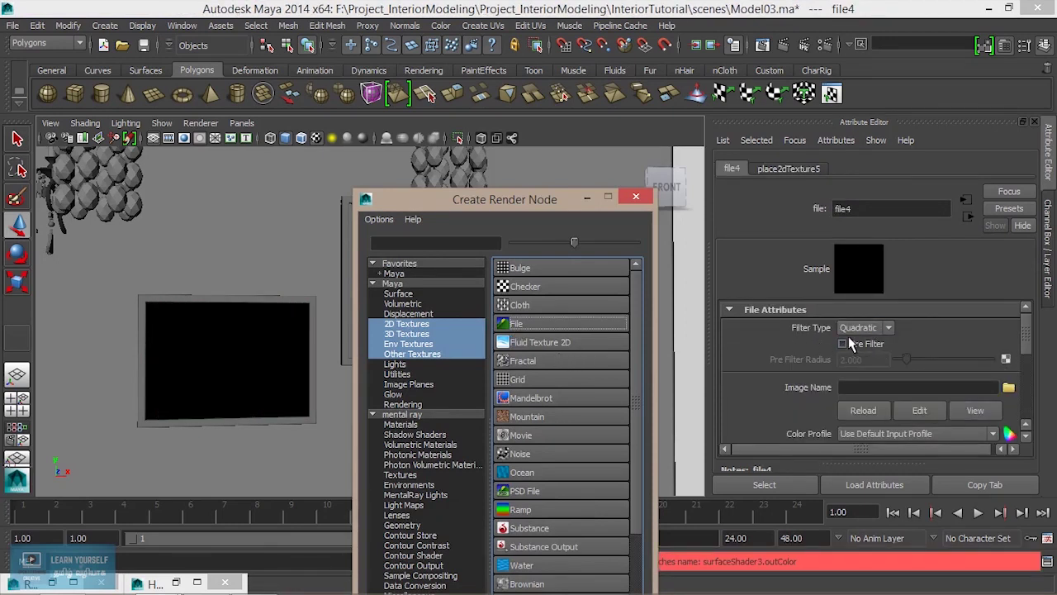
left_click(1008, 388)
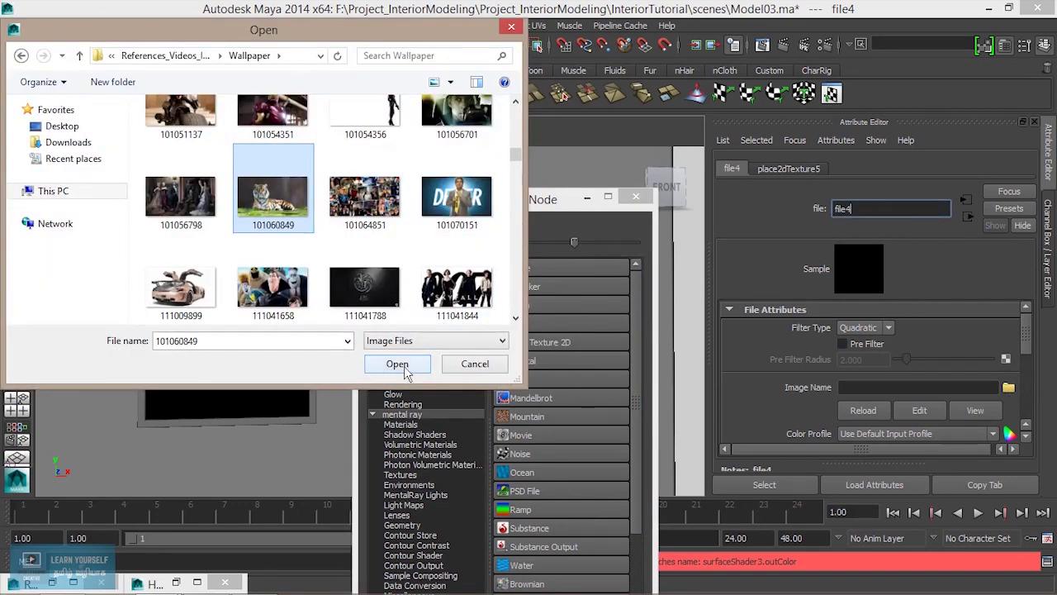
left_click(397, 364)
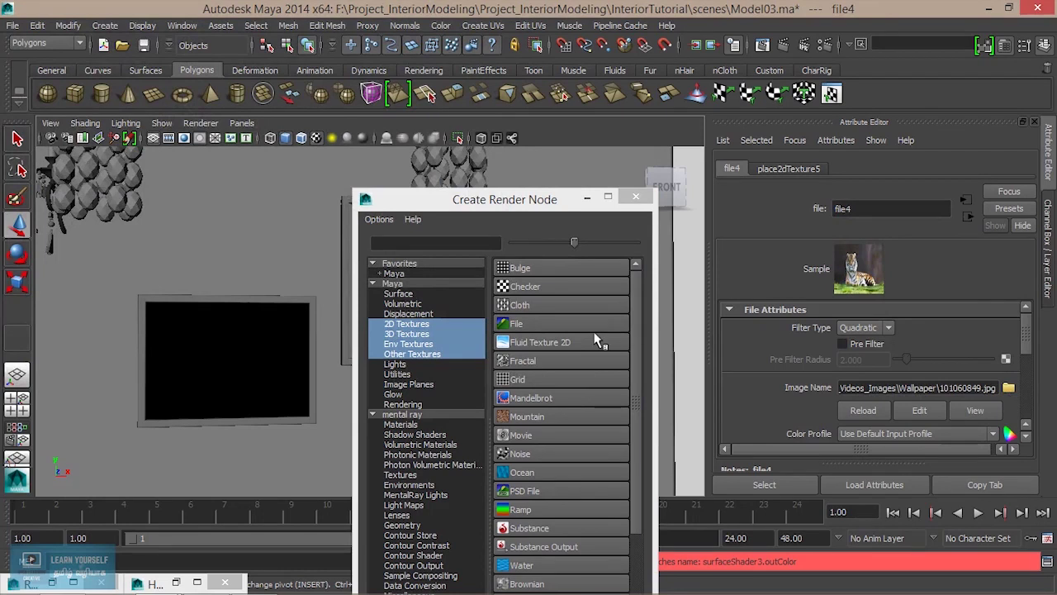
left_click(635, 197)
left_click(410, 283)
Step: Assign the upright frame plane a new Surface Shader named Frame3
right_click(425, 242)
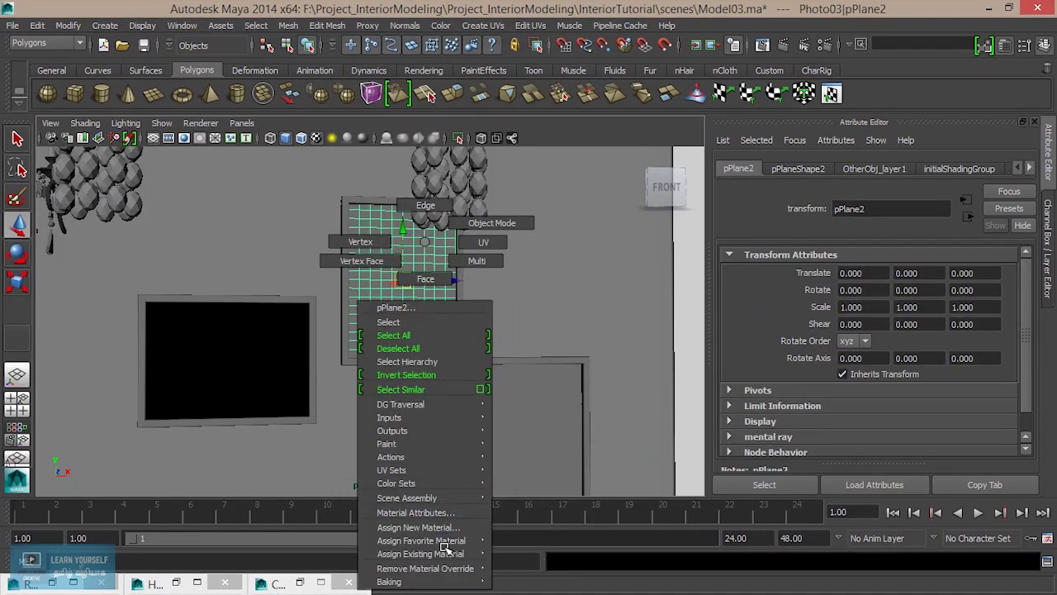
left_click(418, 527)
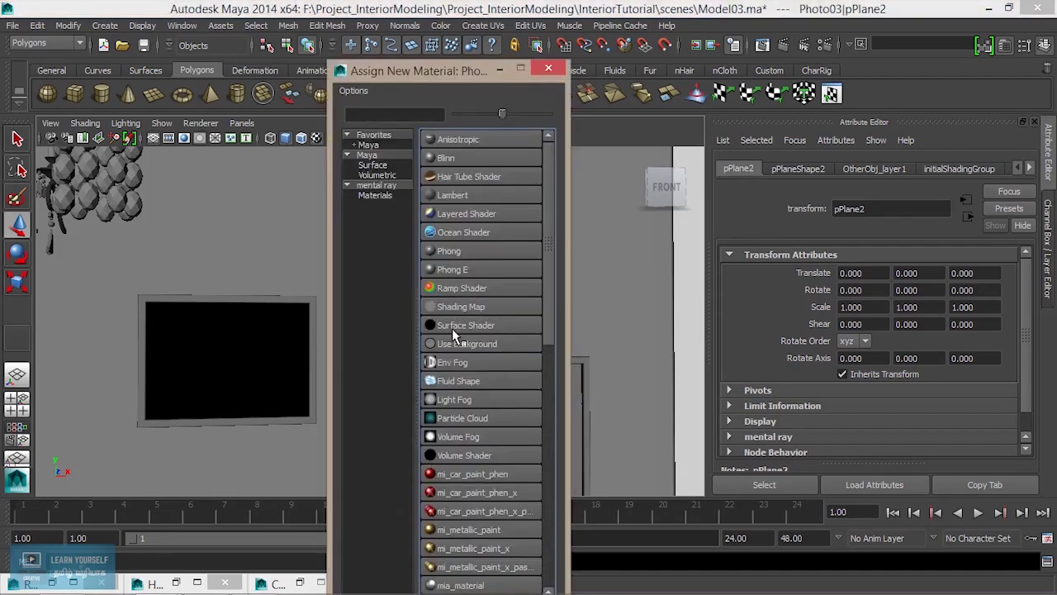
left_click(459, 334)
left_click(835, 208)
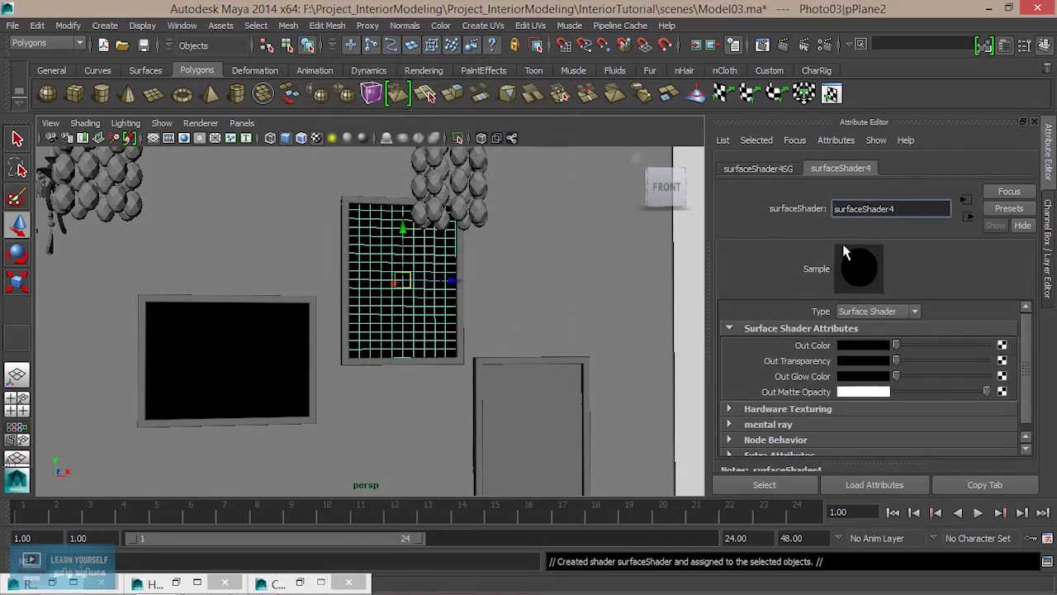
type("Frame3")
key("Return")
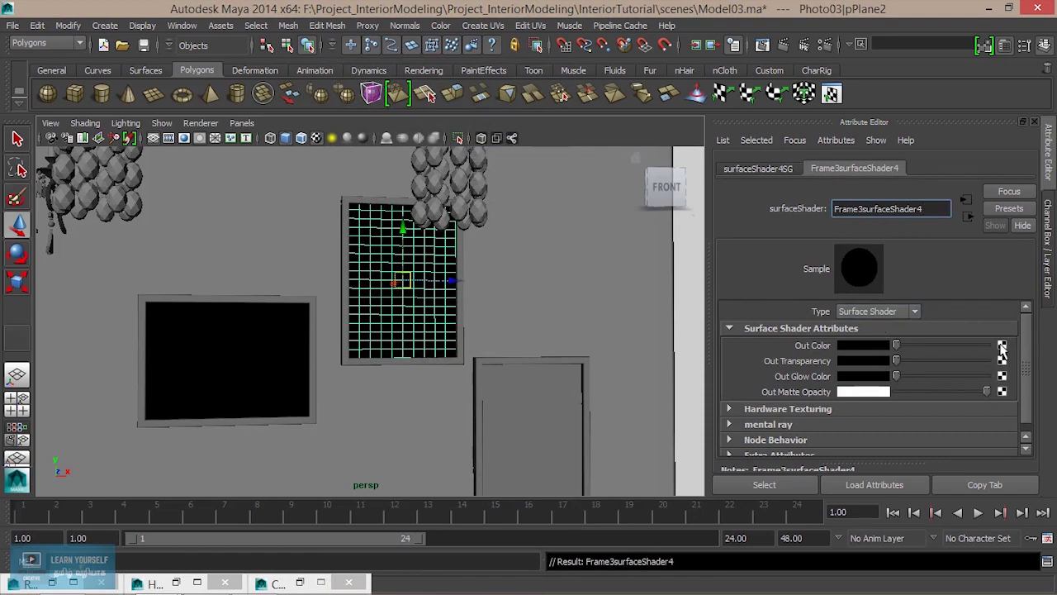
Step: Map Frame3's Out Color to a File texture loaded with the dog photo 211060496.jpg
left_click(1002, 347)
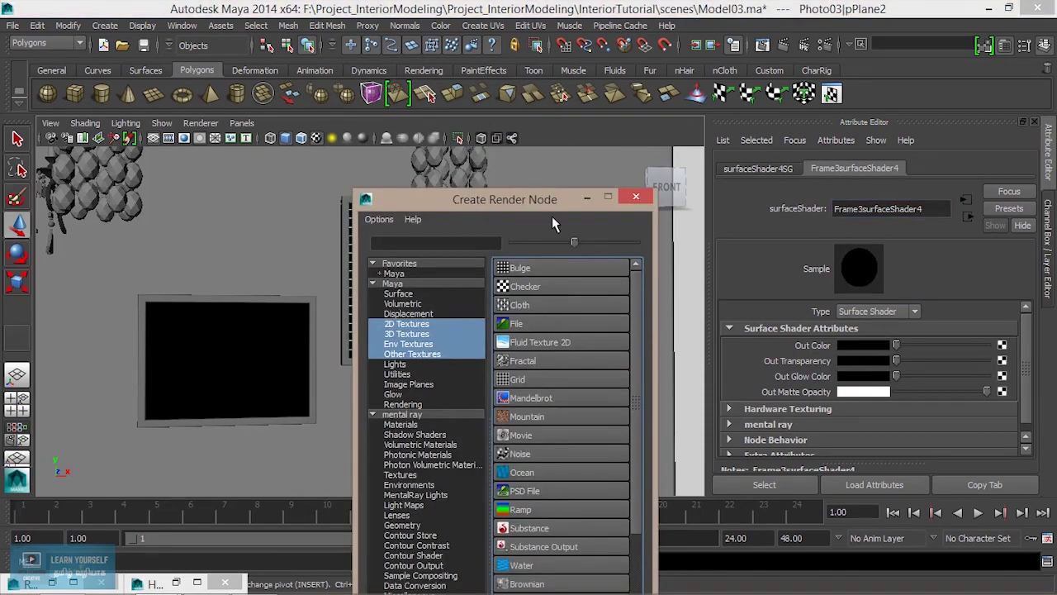
left_click_drag(513, 199, 455, 123)
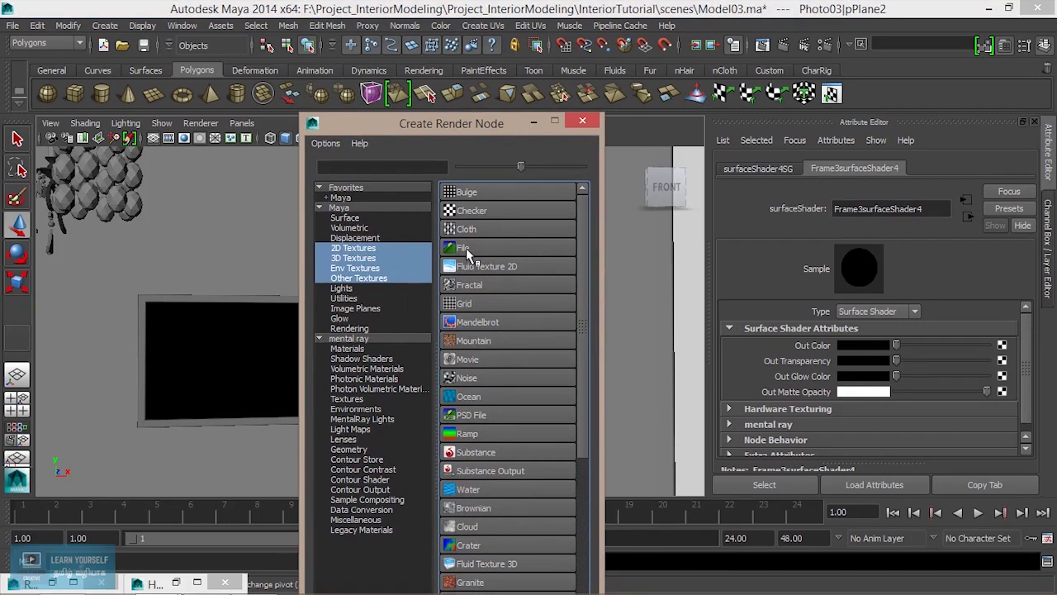
left_click(460, 247)
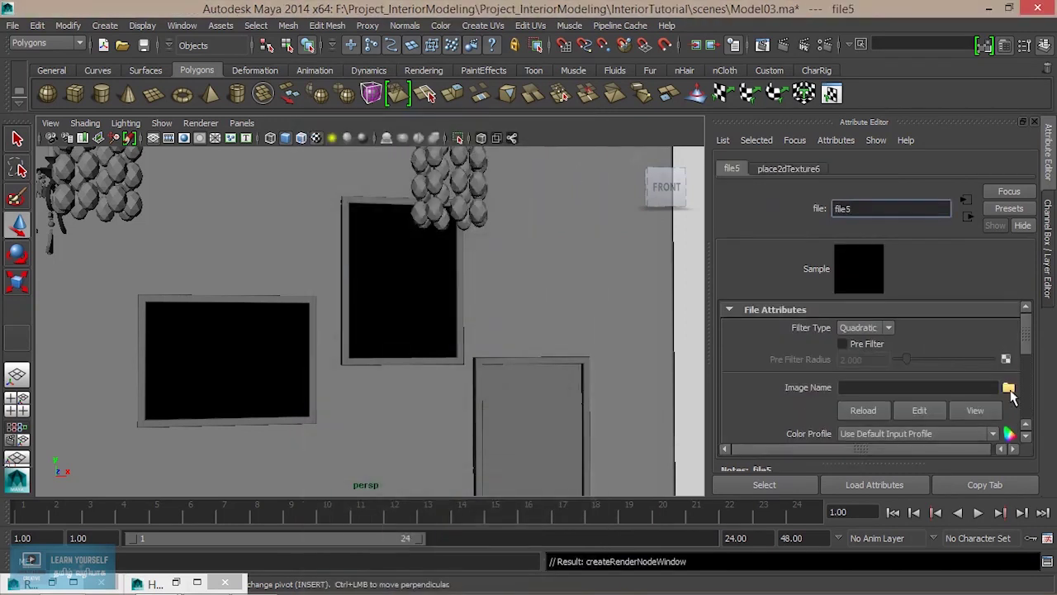
left_click(1009, 387)
left_click(476, 366)
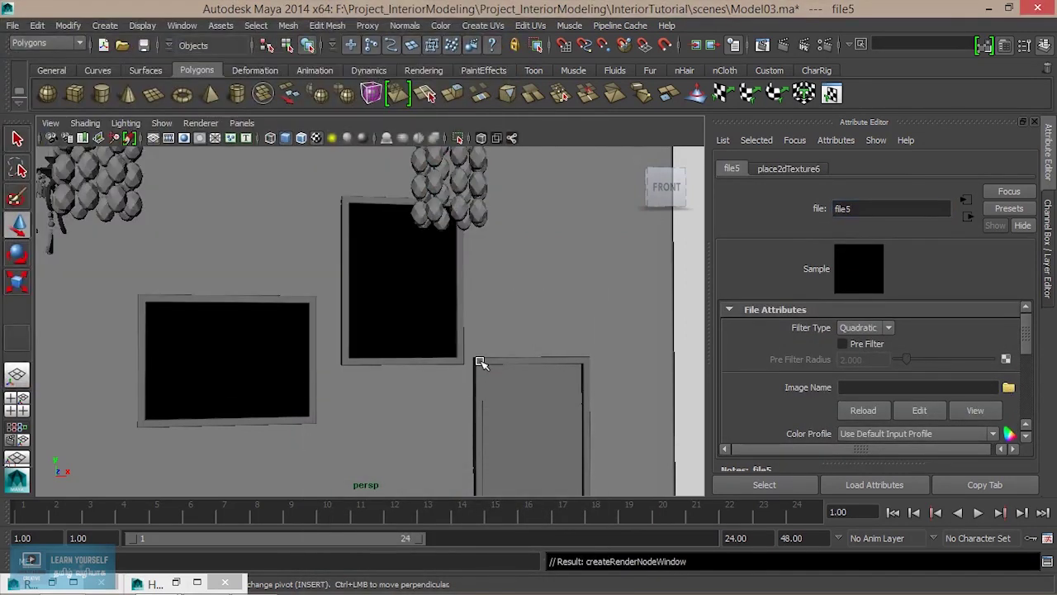
left_click(1009, 387)
scroll(347, 206, "down", 10)
left_click(354, 185)
left_click(397, 364)
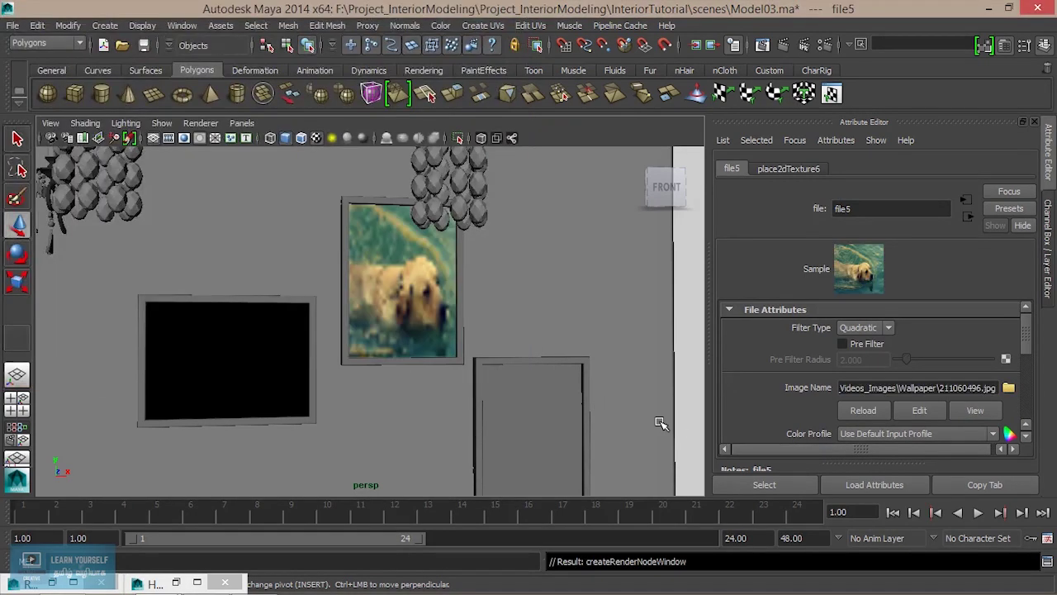
left_click(548, 426)
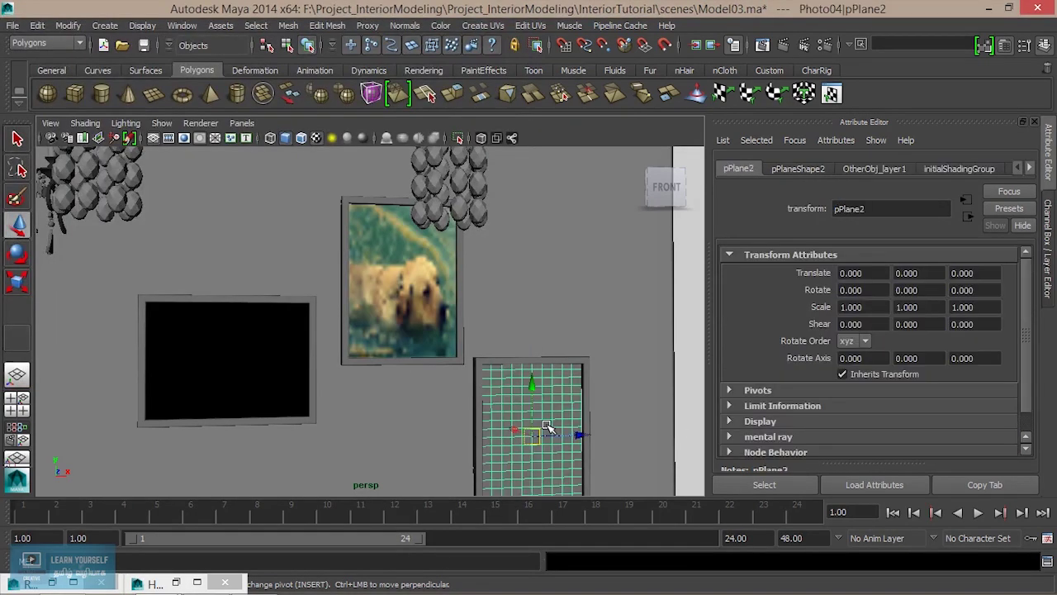
Step: Give the lower frame a new Surface Shader renamed Frame4surfaceShader5
right_click(547, 429)
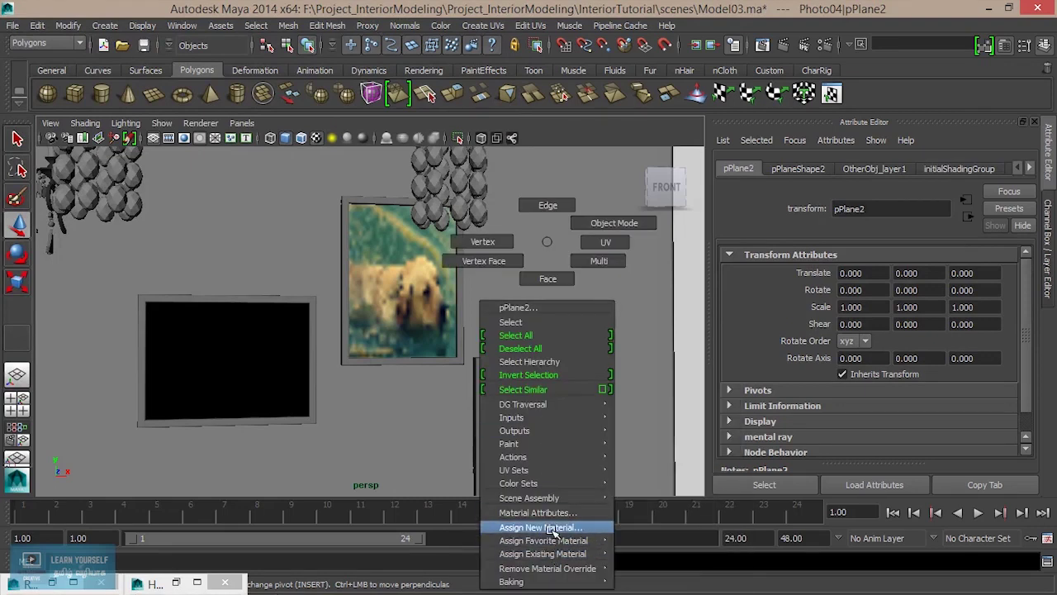
left_click(539, 527)
left_click(461, 326)
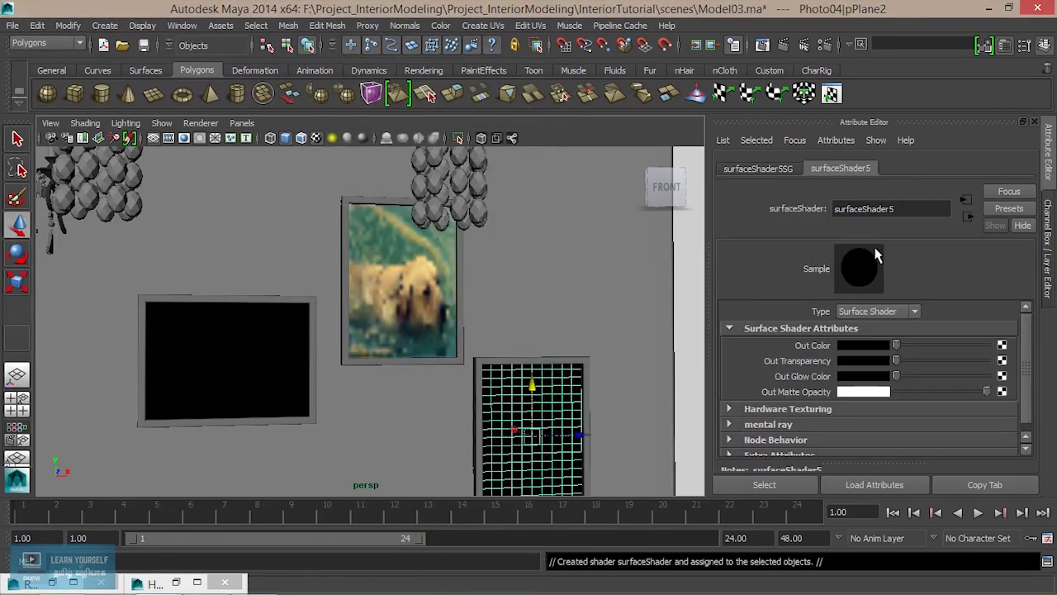
left_click(838, 211)
type("Frame")
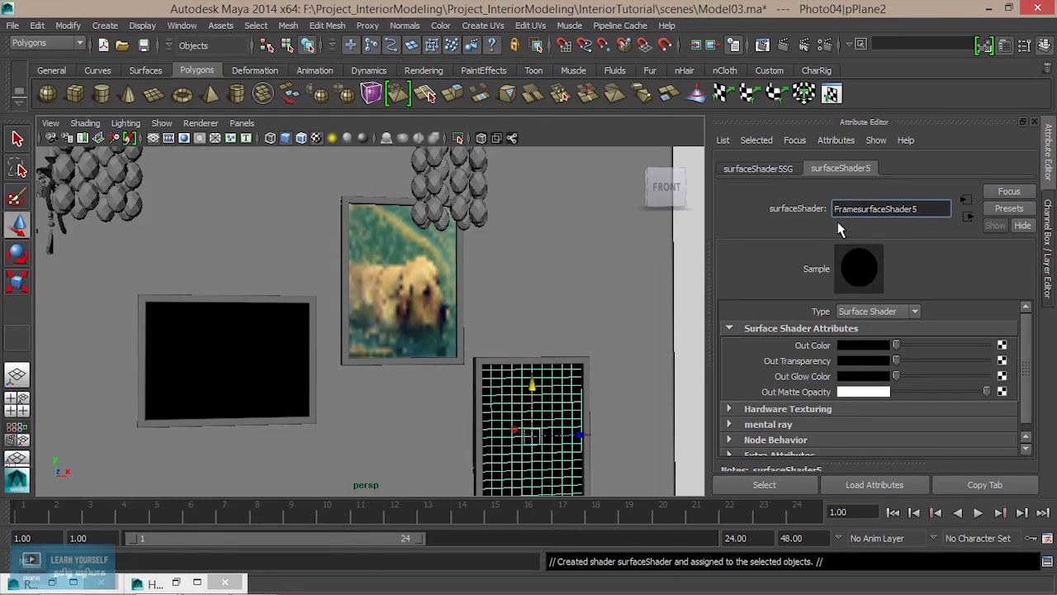
type("4")
key("Return")
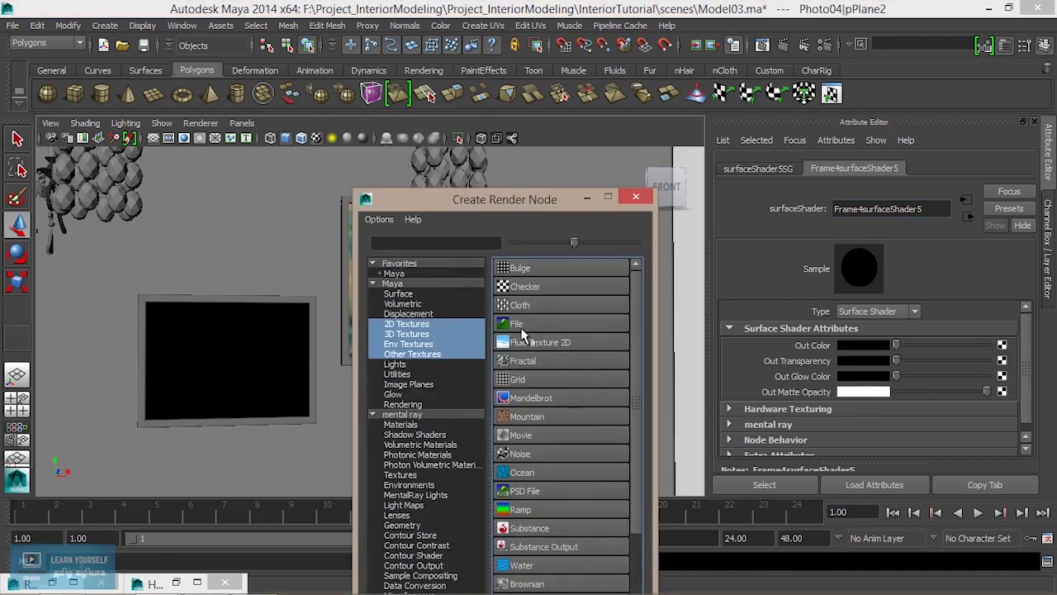
Step: Texture Frame4surfaceShader5 with a File node loaded with the leopard photo 311043111.jpg
left_click(520, 324)
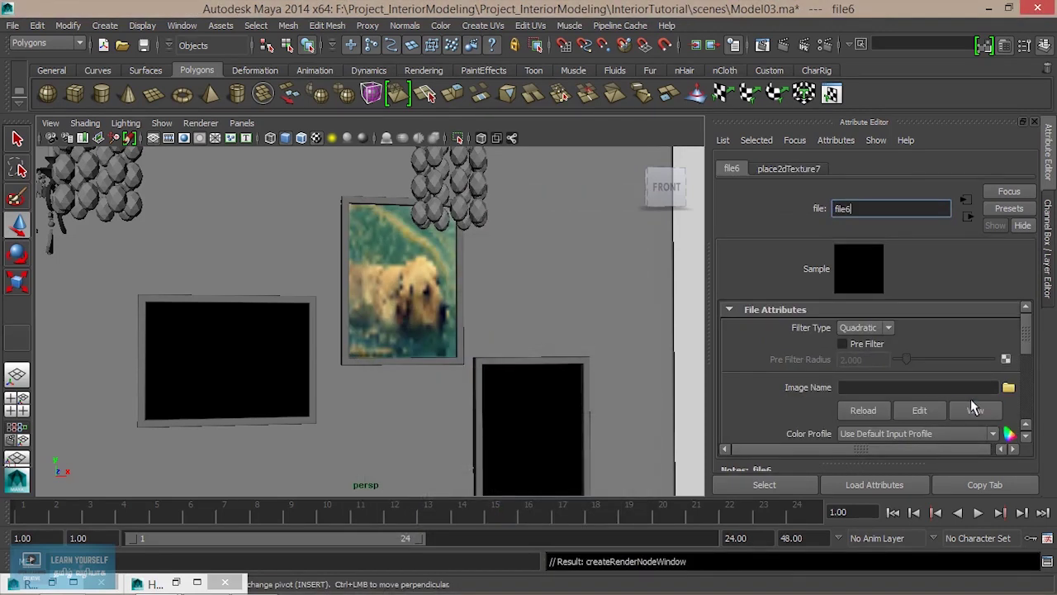
left_click(1010, 395)
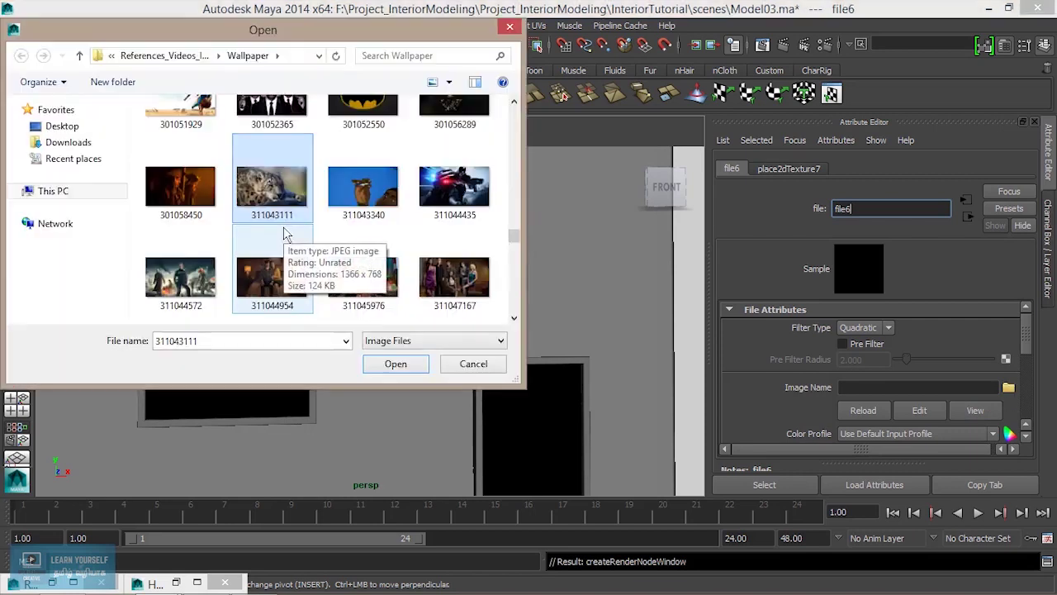
left_click(396, 363)
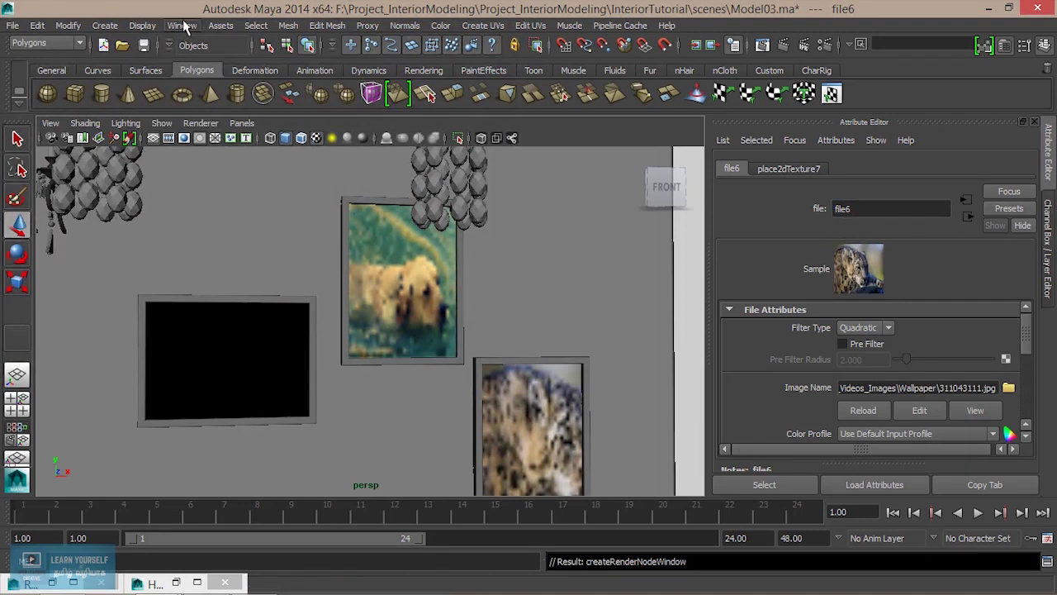
left_click(562, 430)
Step: In the UV Texture Editor, select all of pPlane2's UVs and nudge them right along U
left_click(182, 25)
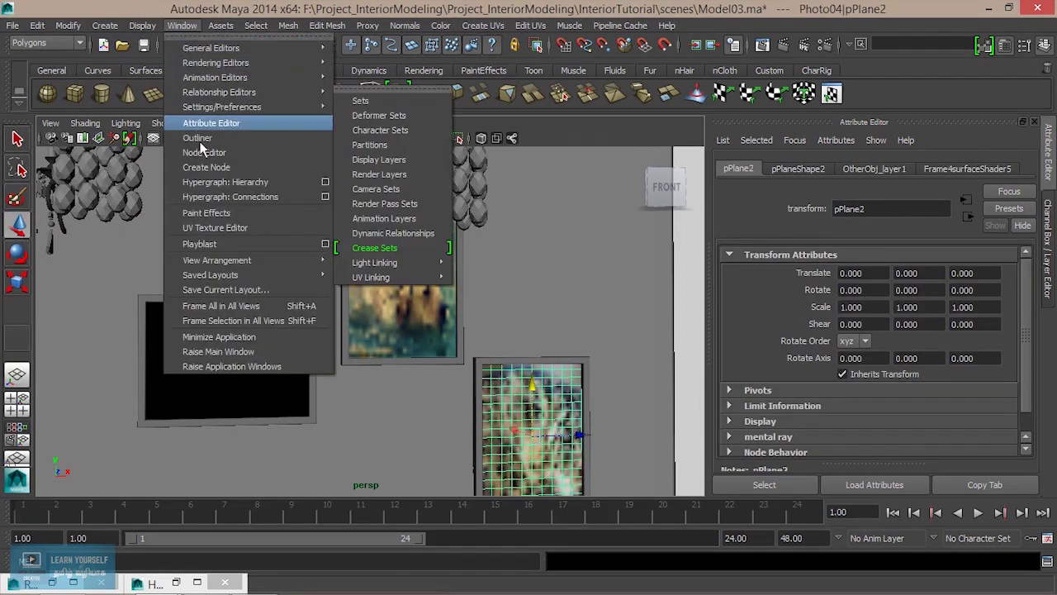
left_click(230, 228)
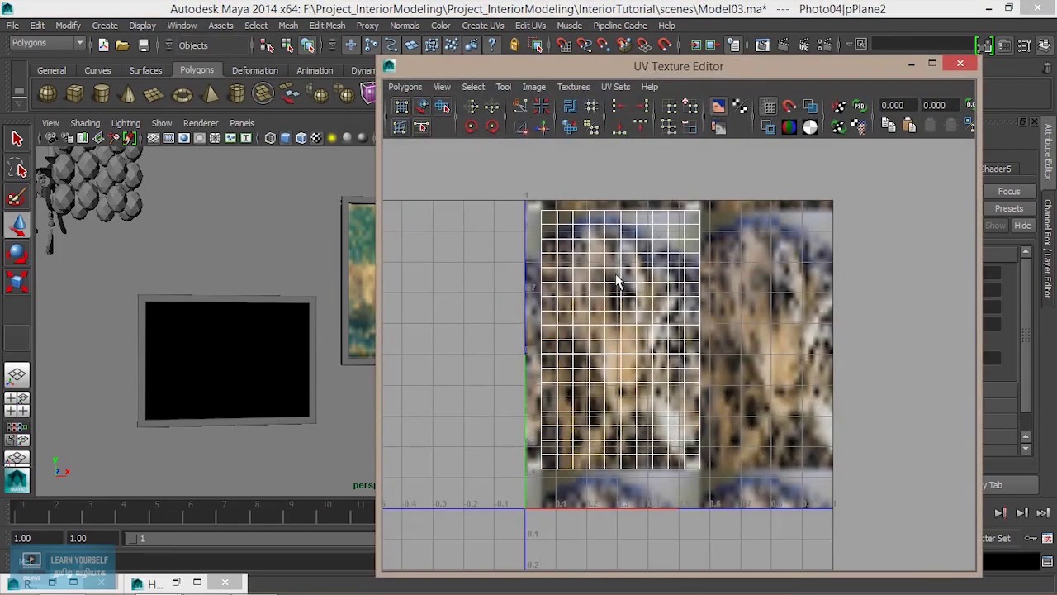
right_click_drag(616, 277, 678, 285)
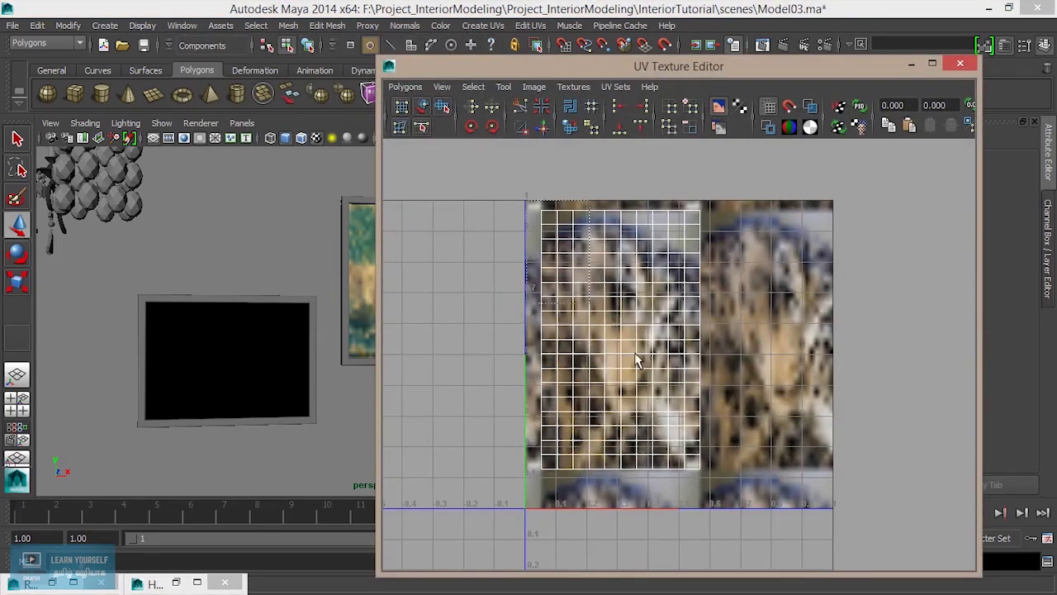
key("ctrl+shift+a")
mouse_move(704, 355)
left_mouse_down()
mouse_move(735, 347)
mouse_move(712, 357)
left_mouse_up()
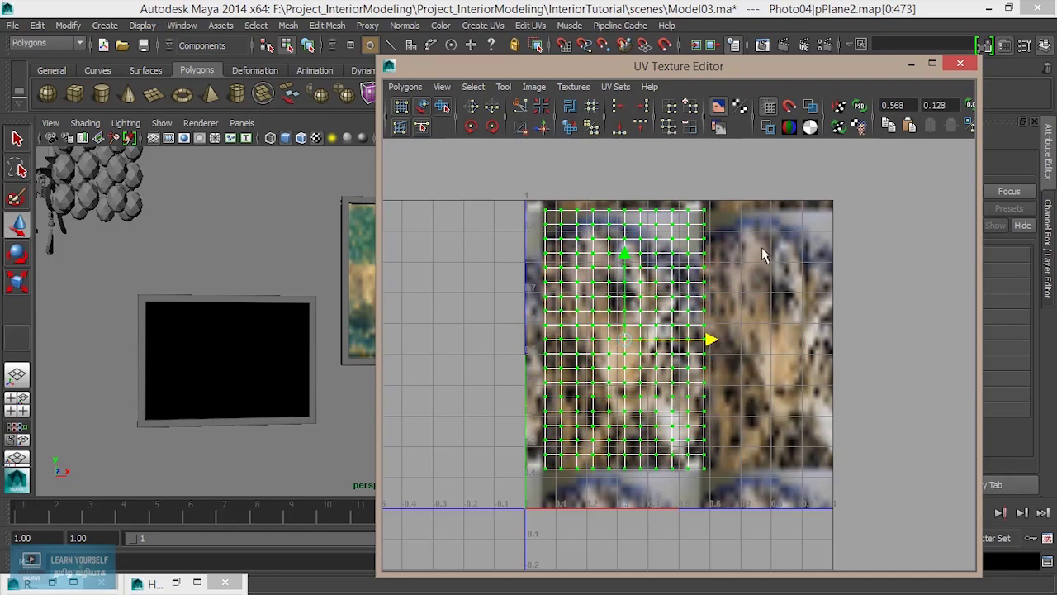
left_click(960, 64)
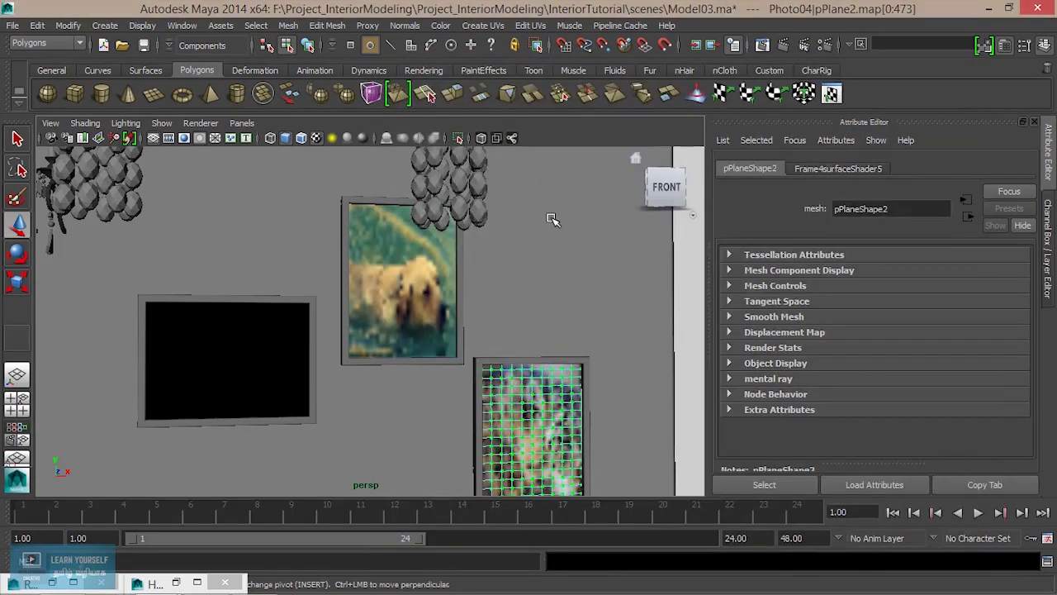
Step: Select the black left frame plane and show textures in the viewport
left_click_drag(334, 373, 385, 372, "alt")
left_click(212, 368)
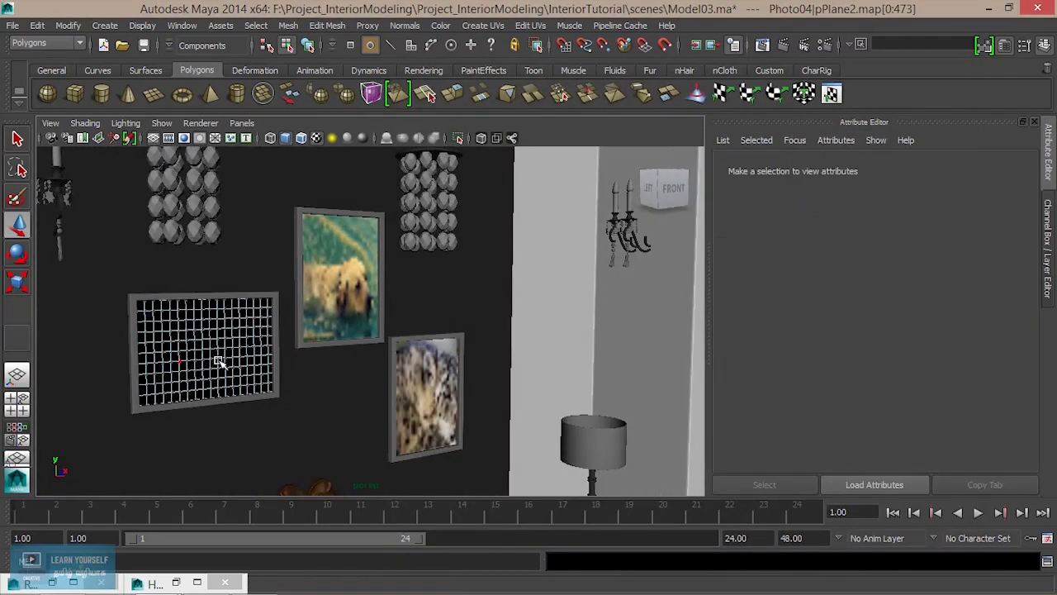
mouse_move(209, 361)
right_mouse_down()
mouse_move(247, 333)
mouse_move(275, 260)
right_mouse_up()
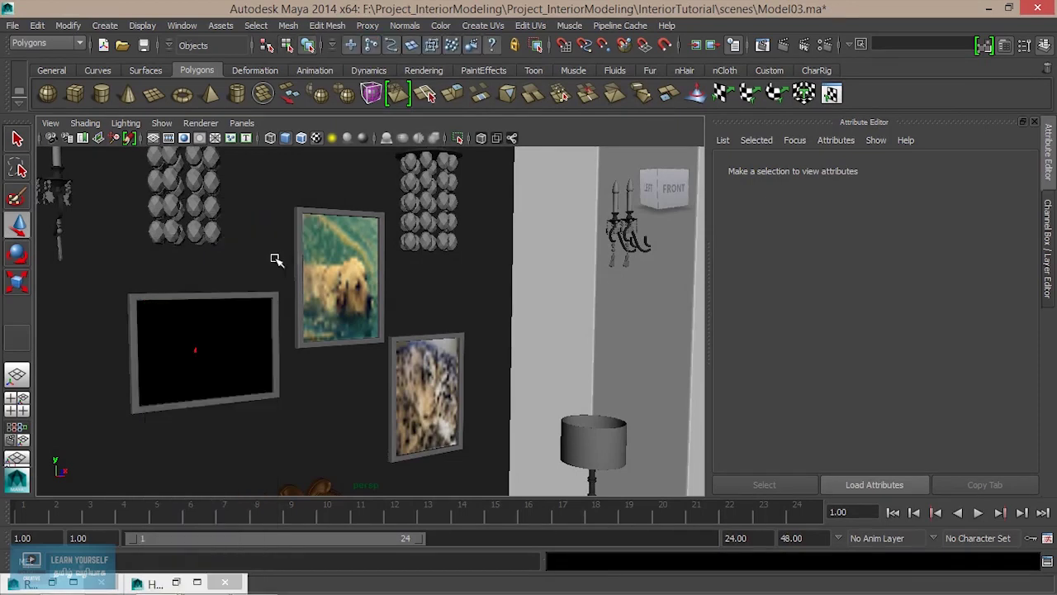
left_click(224, 366)
left_click_drag(223, 366, 231, 367, "alt")
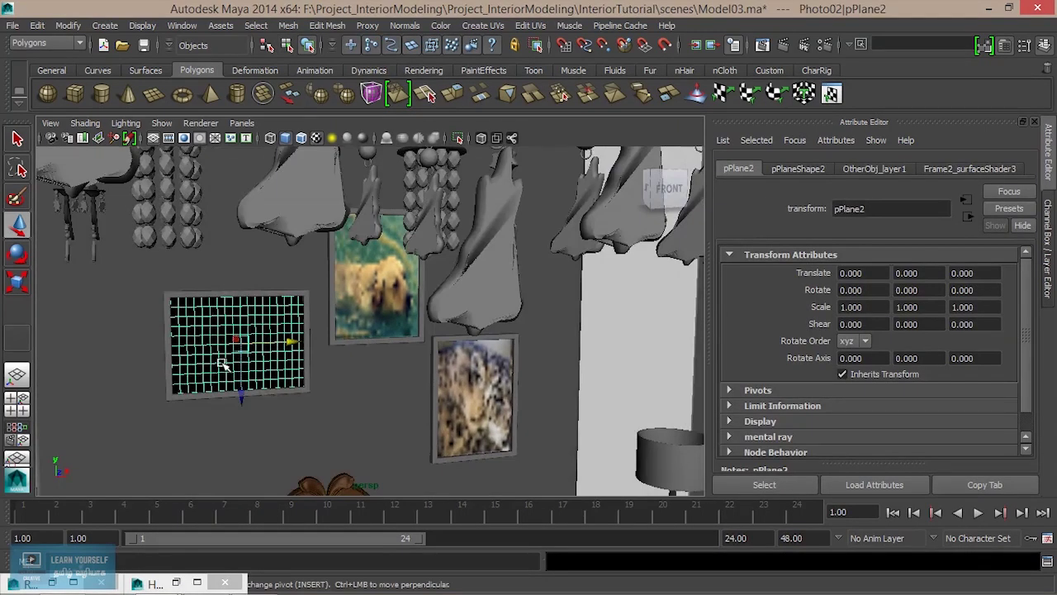
key("6")
scroll(222, 363, "up", 4)
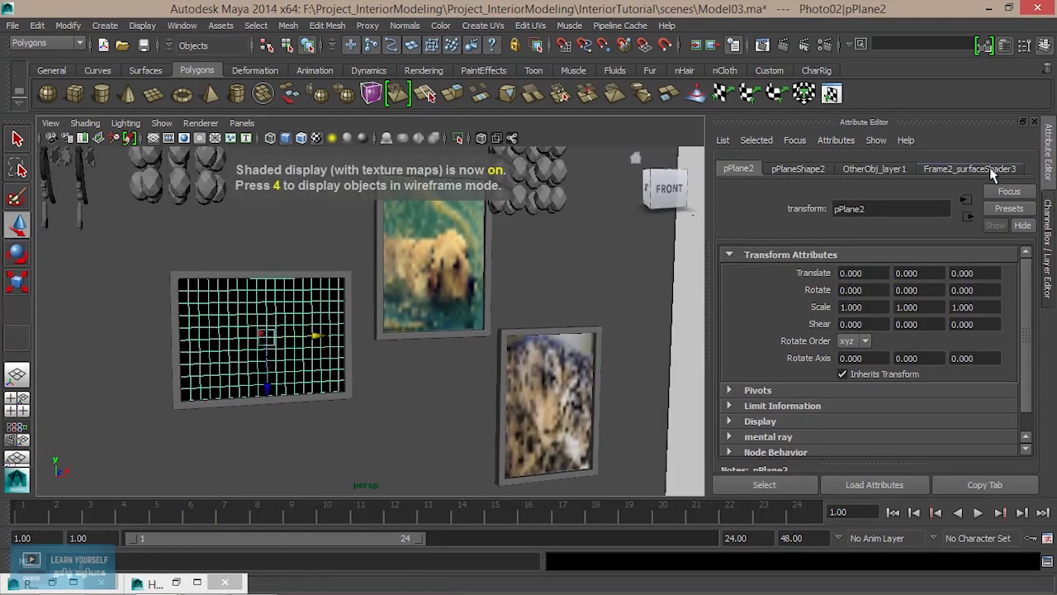
Step: Map Frame2_surfaceShader3's Out Color to a File texture loaded with the tiger photo 481056806.jpg
left_click(991, 169)
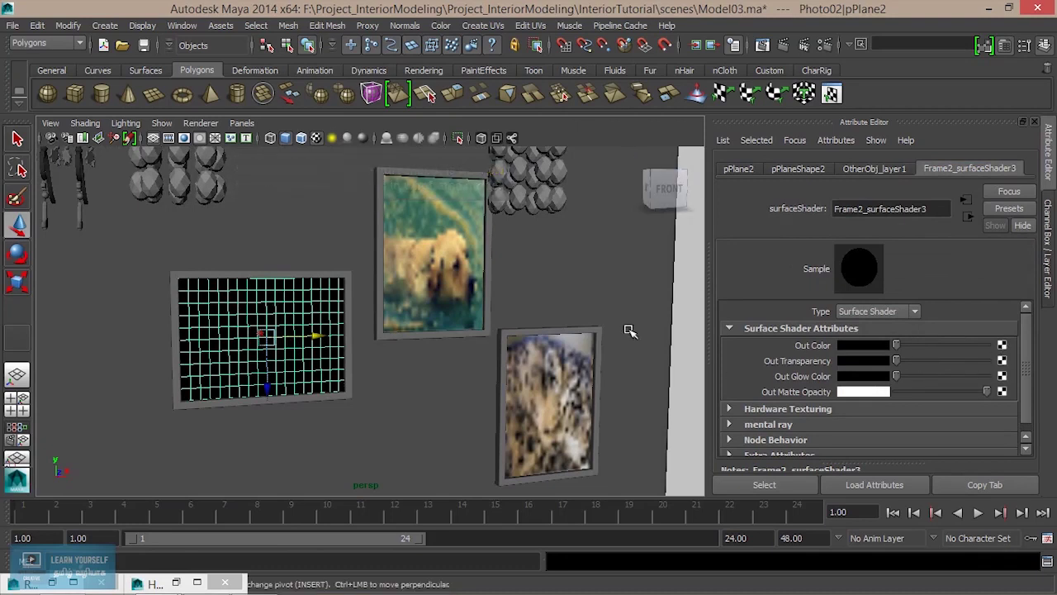
left_click(1002, 346)
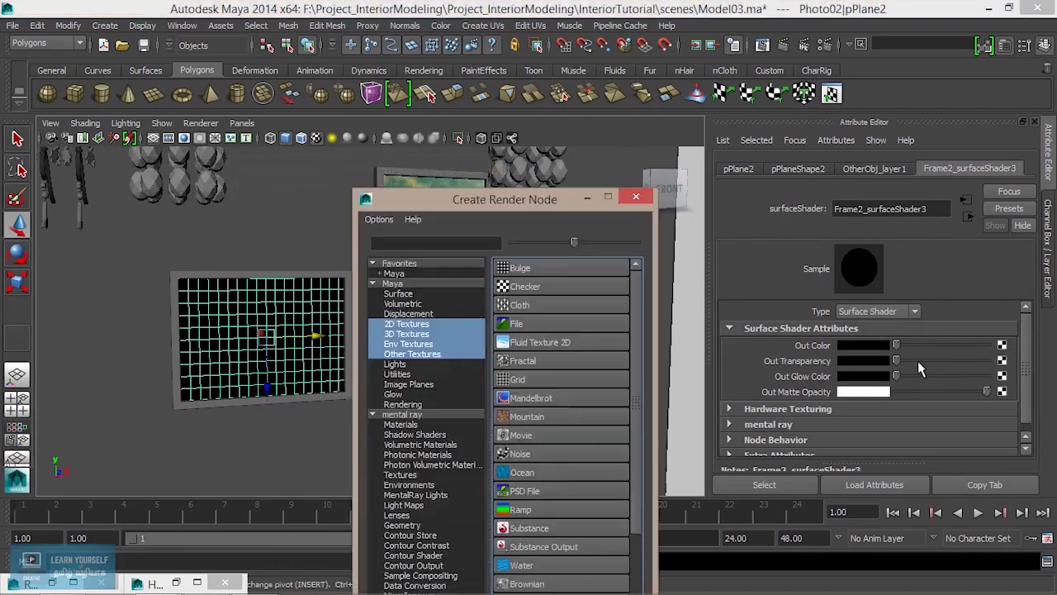
left_click(518, 331)
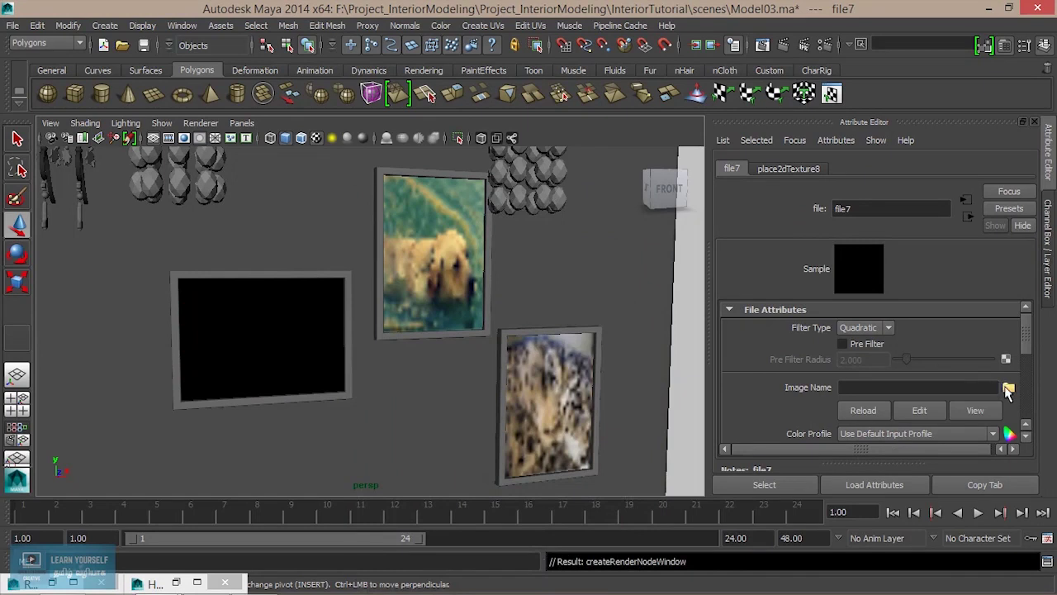
left_click(1009, 388)
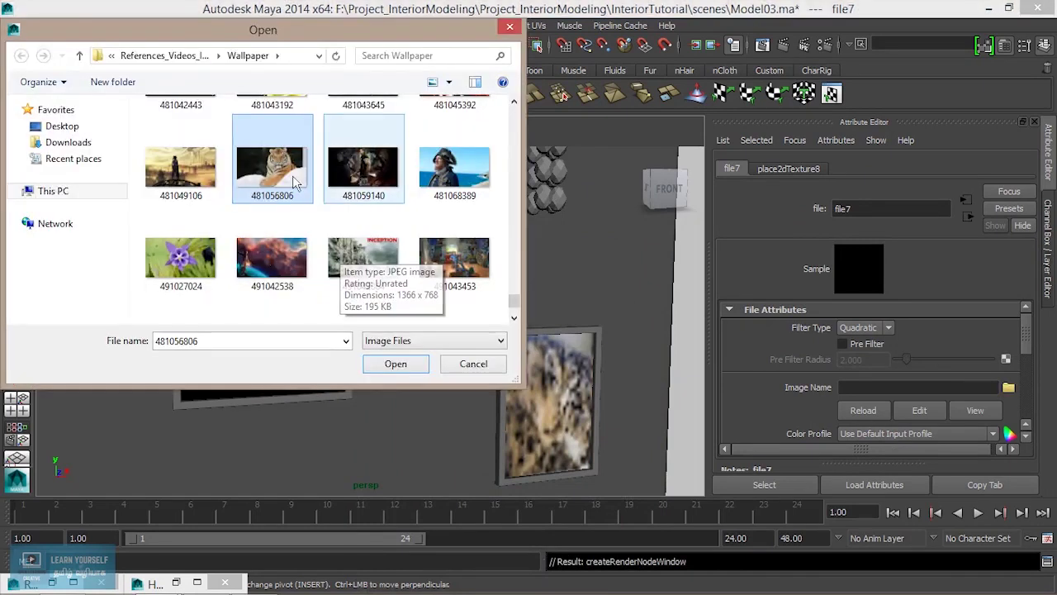
left_click(398, 363)
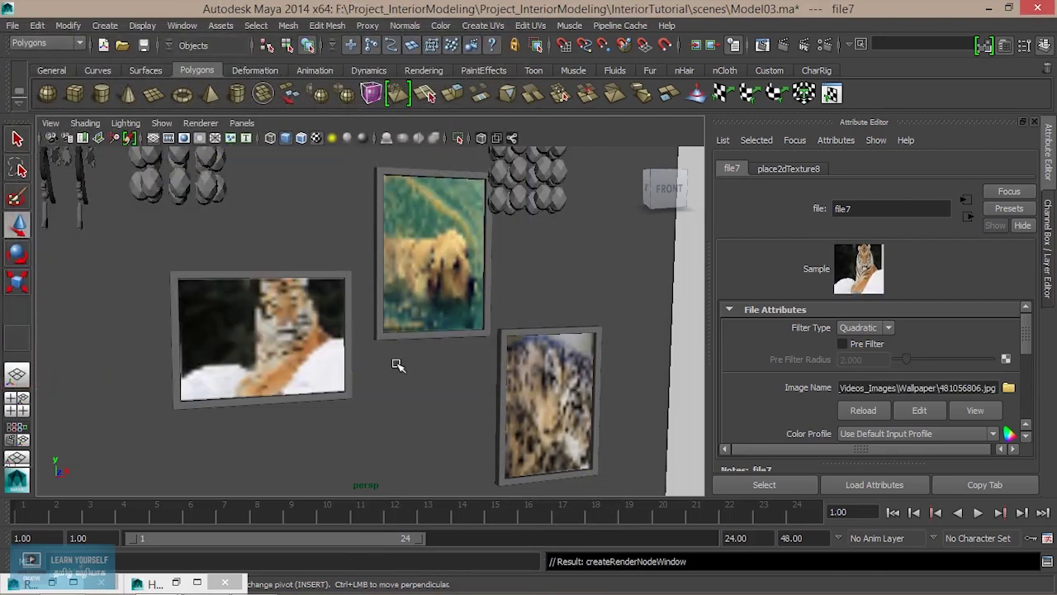
Step: Run a test render of the current frame, then close the render window
scroll(335, 368, "down", 2)
scroll(351, 384, "down", 2)
scroll(372, 393, "down", 2)
scroll(388, 385, "down", 2)
scroll(413, 380, "down", 2)
left_click(763, 47)
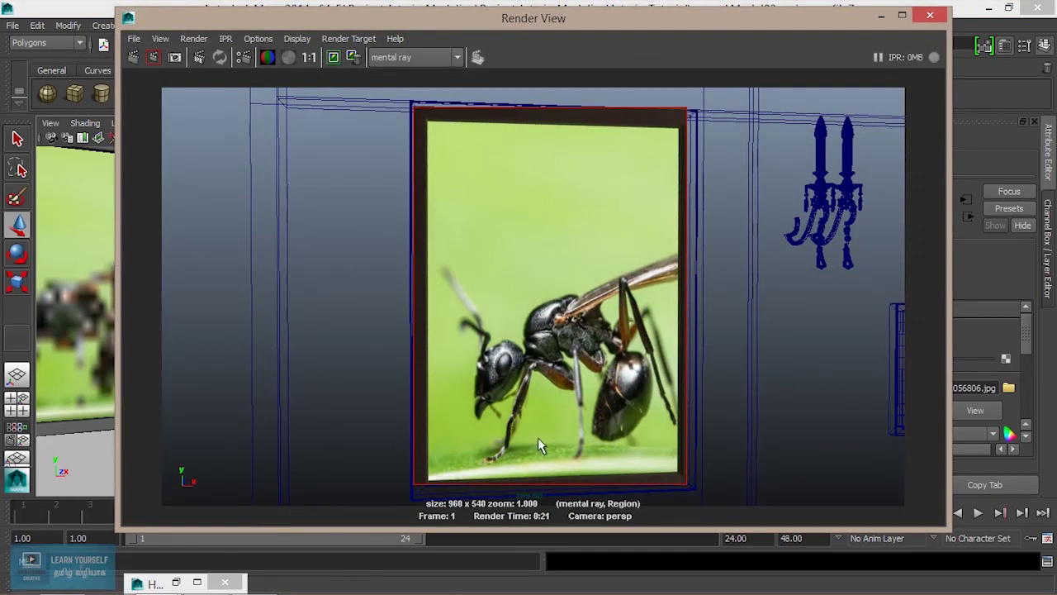
left_click(880, 15)
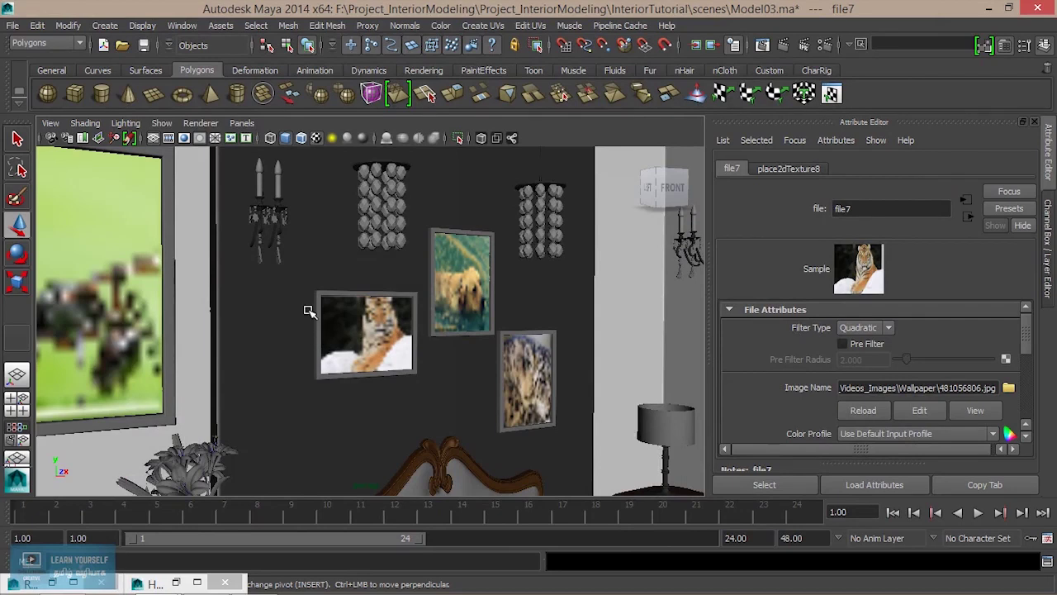
left_click(107, 291)
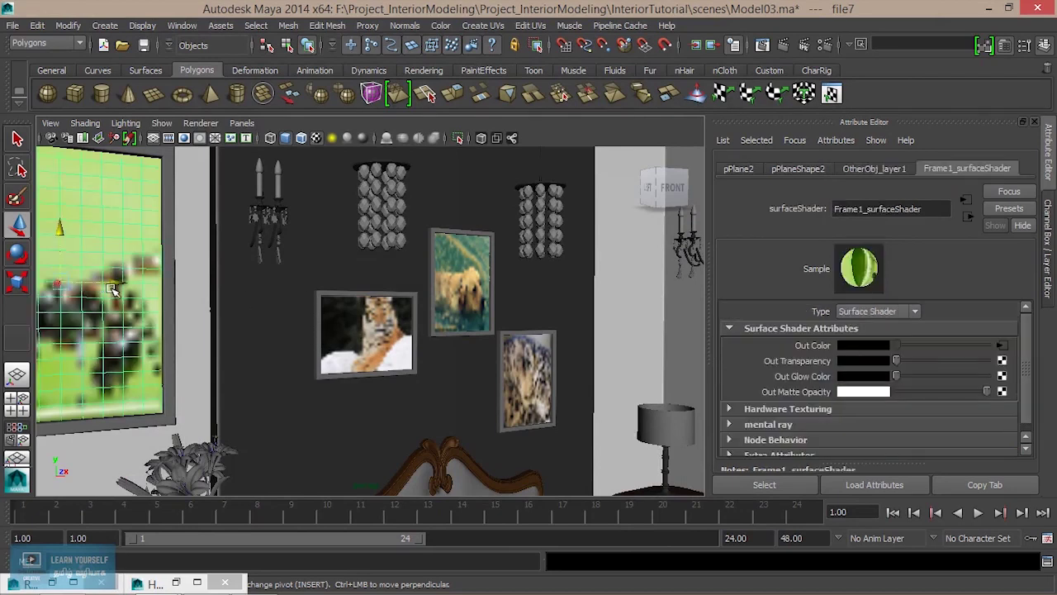
Step: Set Filter Type to Off on the ant and tiger frames' photo textures
left_click(1002, 345)
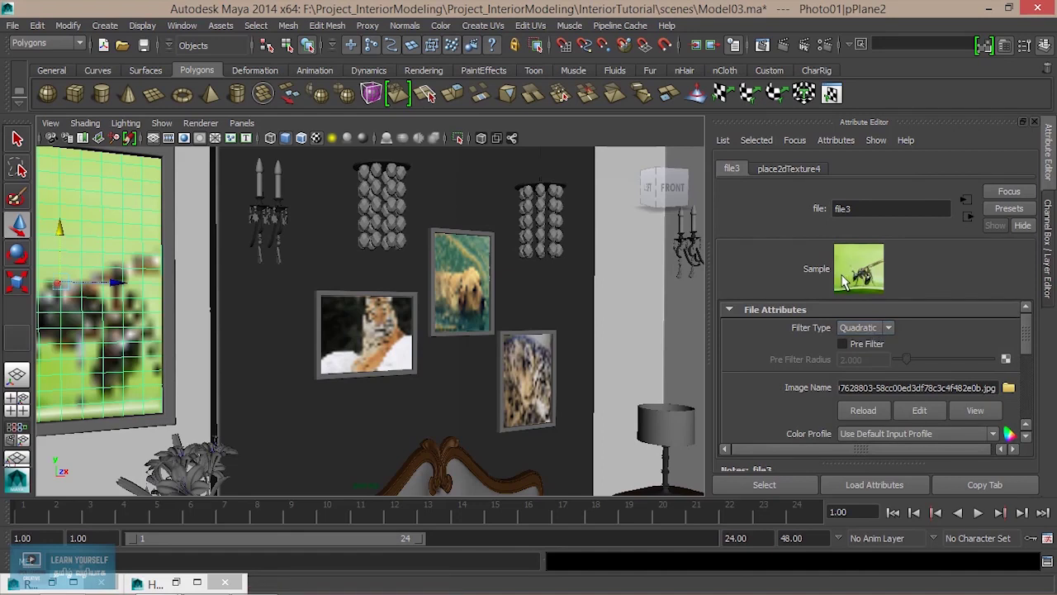
left_click(846, 328)
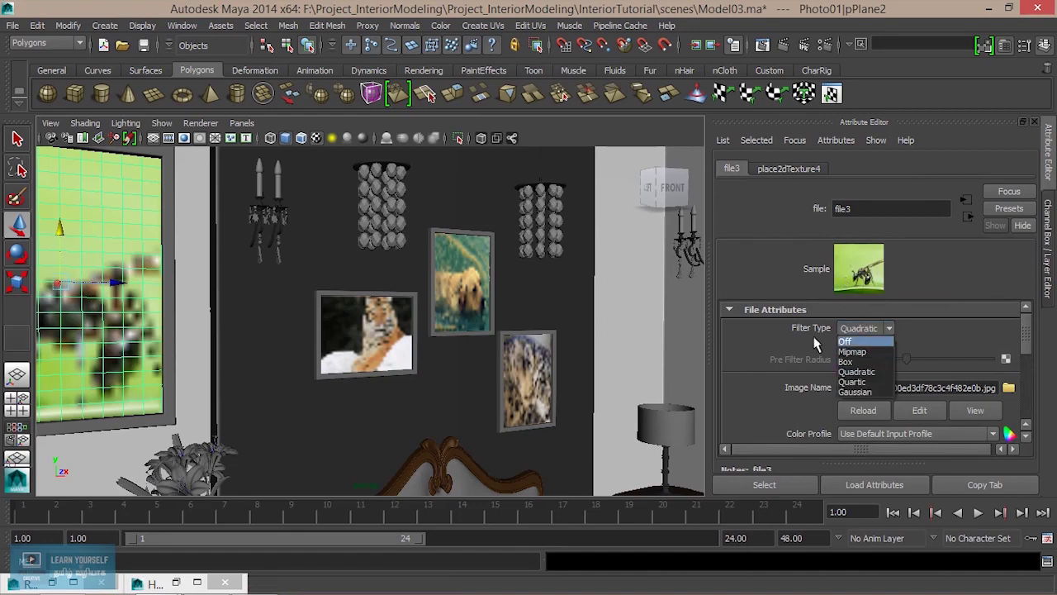
left_click(851, 342)
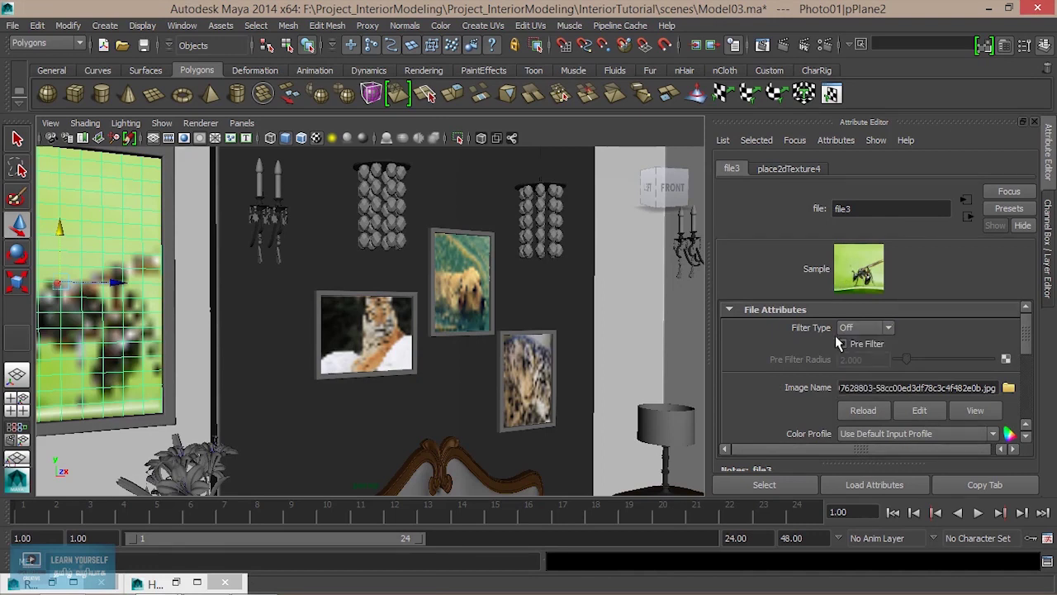
left_click(365, 324)
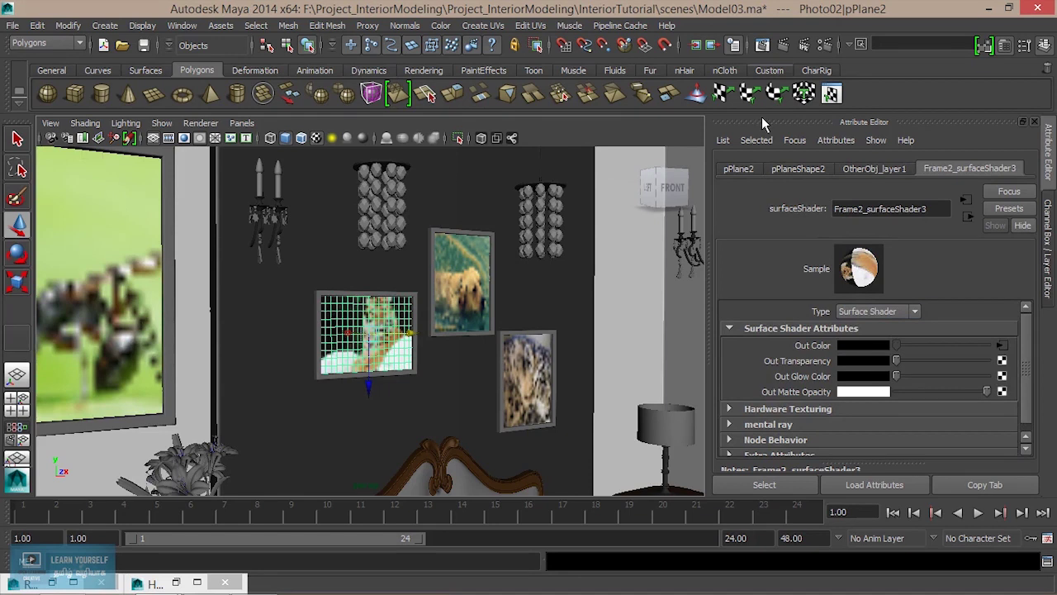
left_click(1002, 347)
left_click(864, 328)
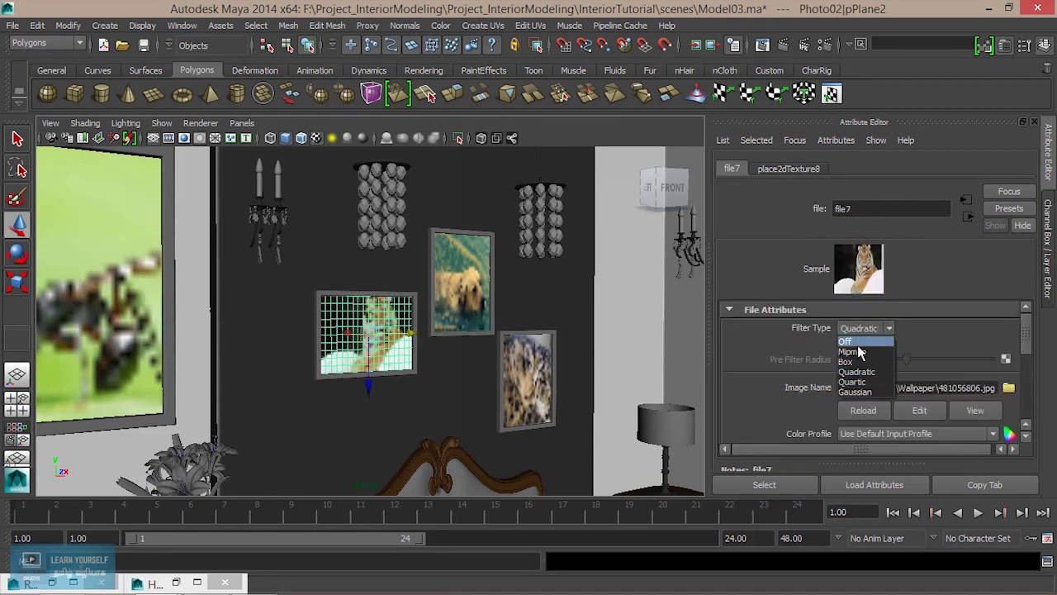
left_click(851, 342)
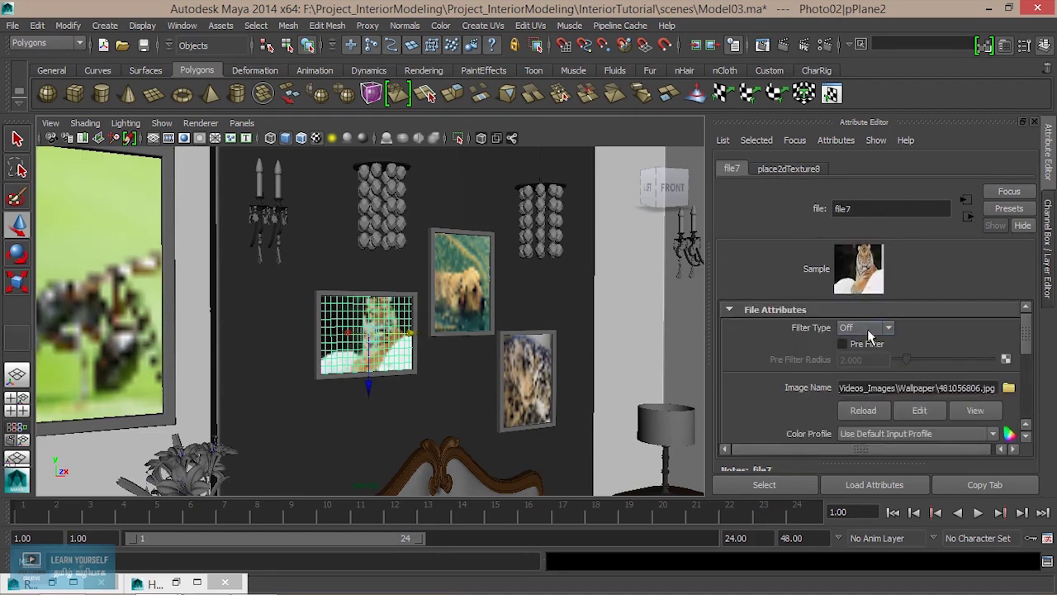
Step: Set Filter Type to Off on the dog and leopard frames' photo textures
left_click(480, 295)
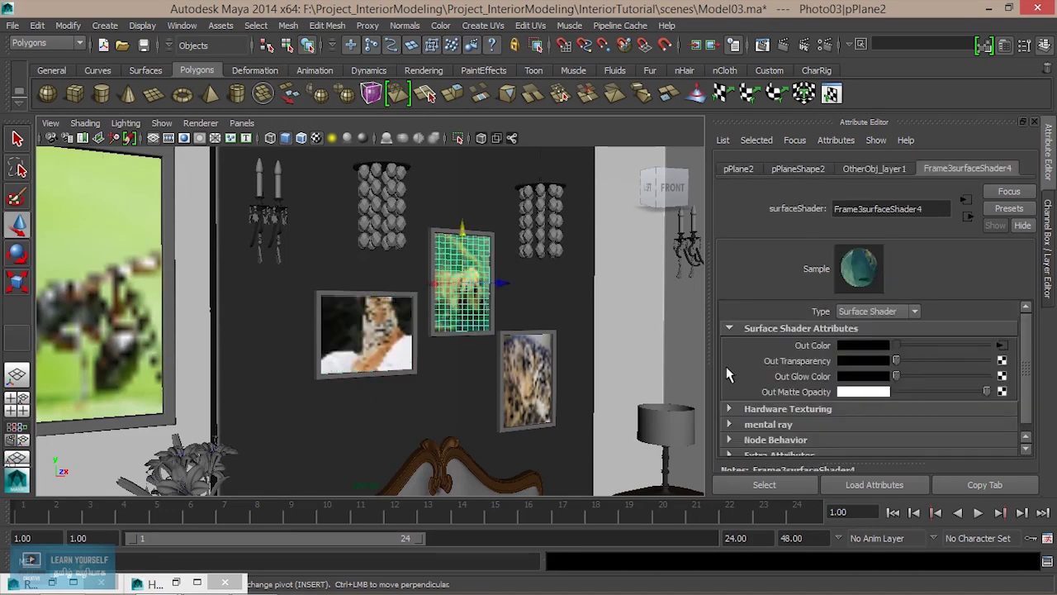
left_click(1002, 347)
left_click(863, 327)
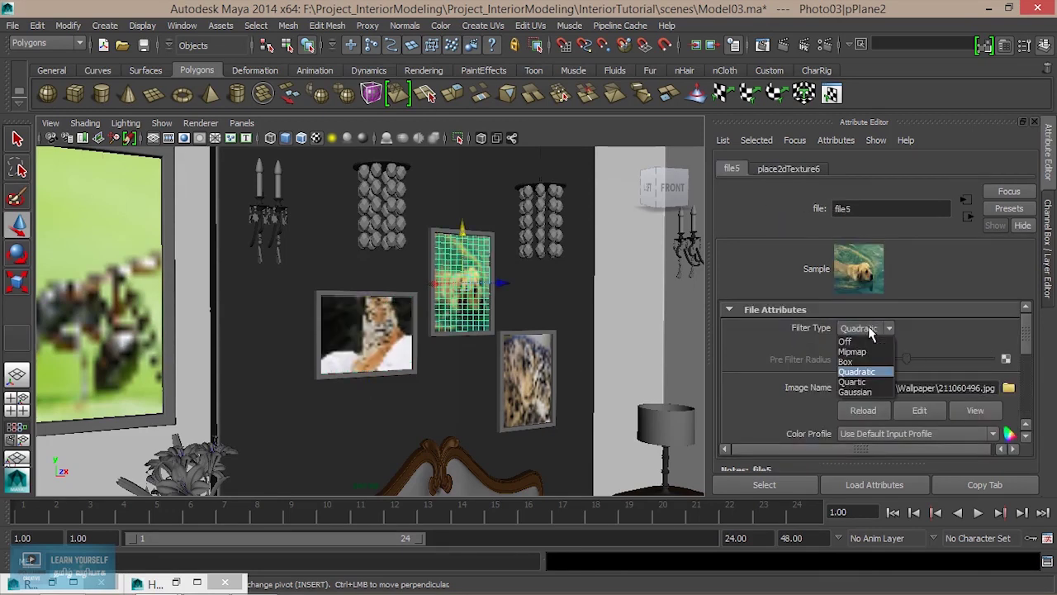
left_click(847, 339)
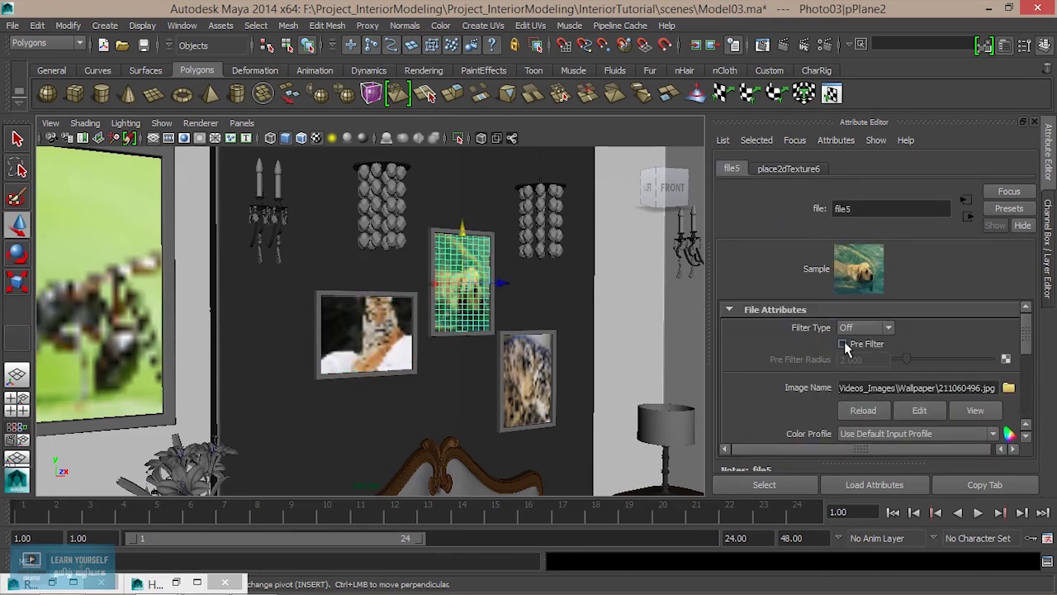
left_click(541, 382)
left_click(1002, 347)
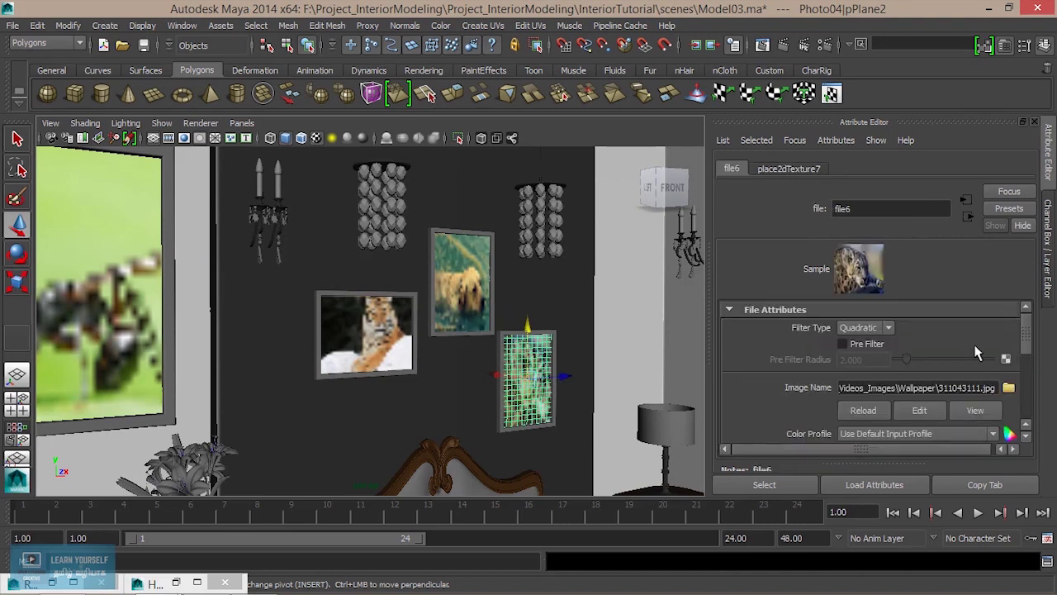
left_click(864, 328)
left_click(847, 341)
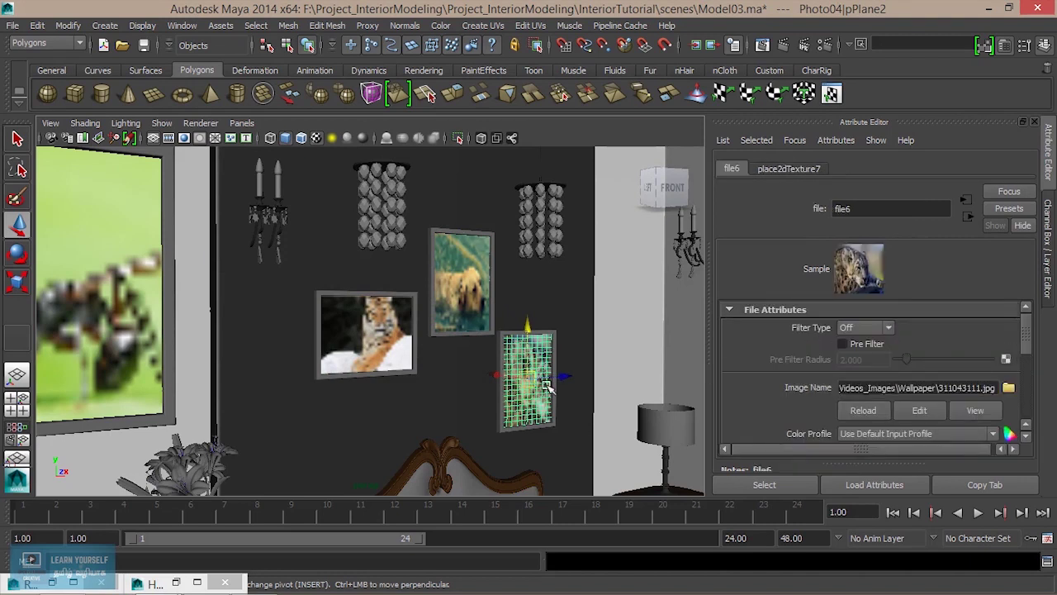
middle_click_drag(573, 405, 492, 374, "alt")
left_click(508, 372)
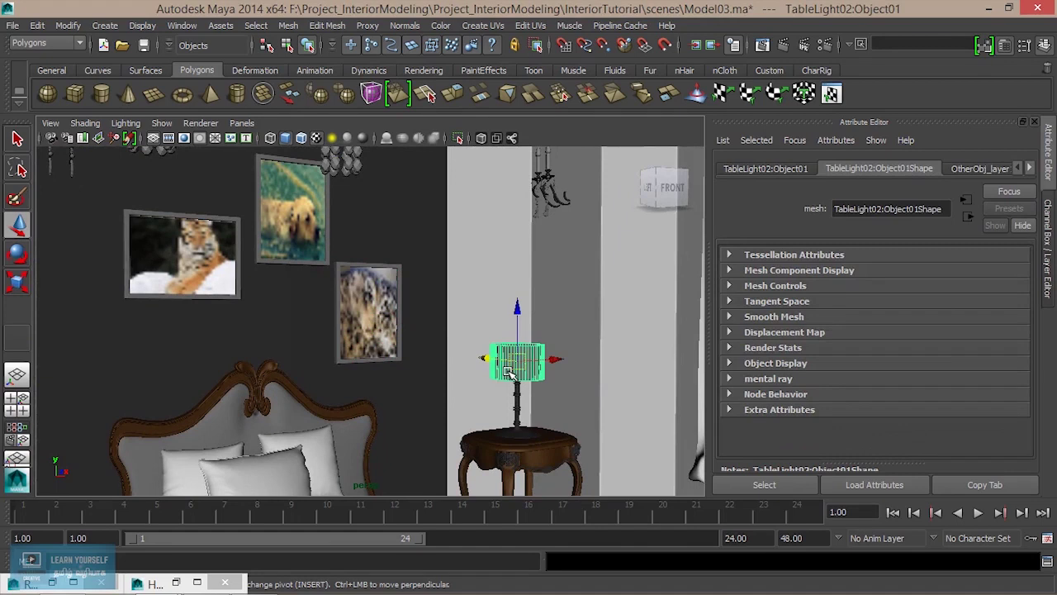
Step: Assign the framed lamp shade a new Surface Shader and rename it LightMat01
key("f")
mouse_move(503, 382)
left_mouse_down("alt")
mouse_move(442, 415)
mouse_move(489, 427)
mouse_move(396, 347)
left_mouse_up("alt")
right_click_drag(396, 347, 486, 350, "alt")
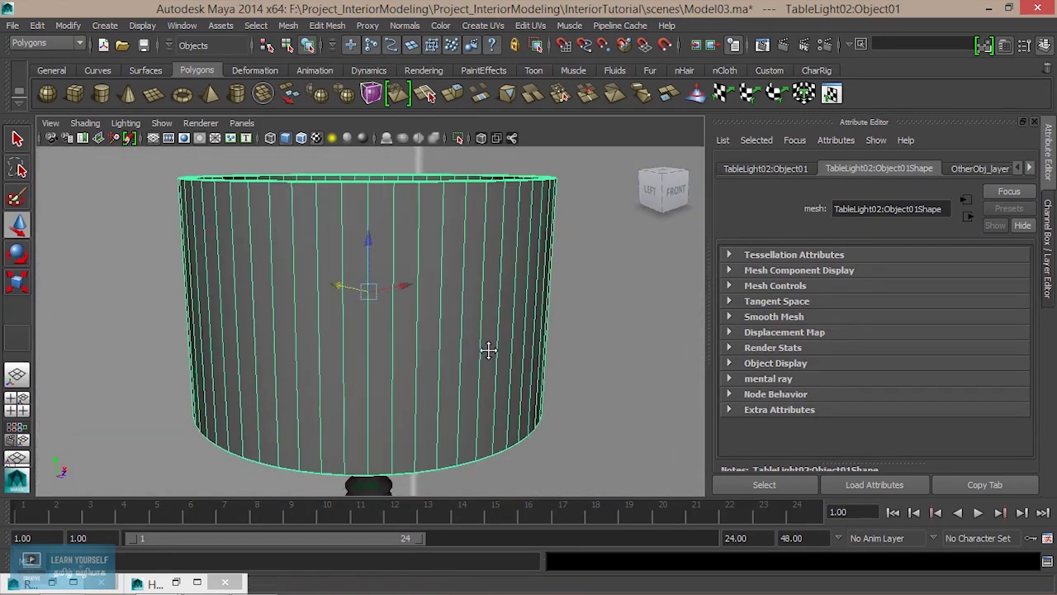
right_click_drag(461, 247, 455, 524)
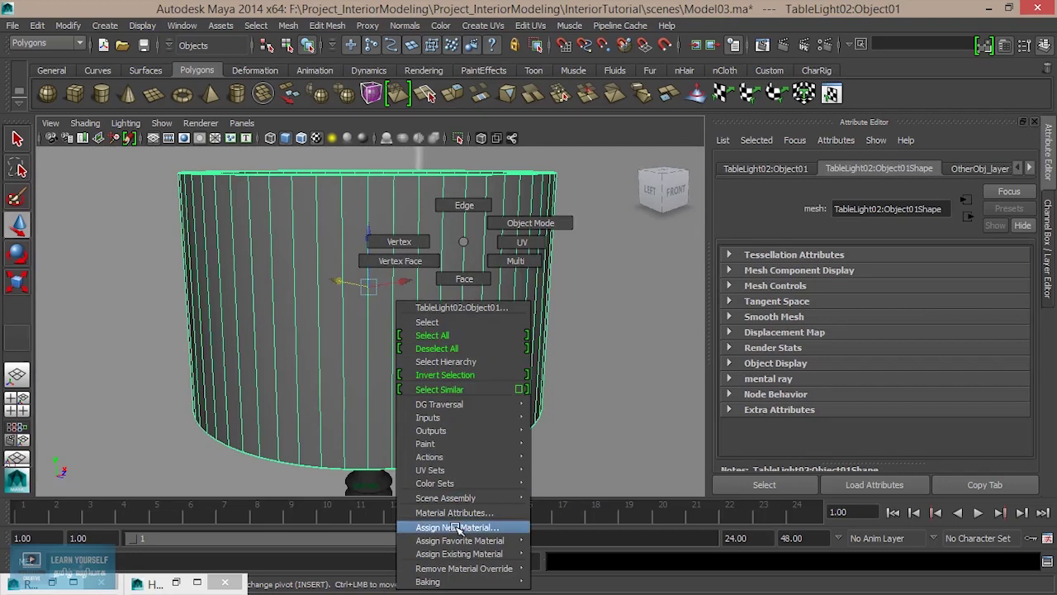
left_click(446, 340)
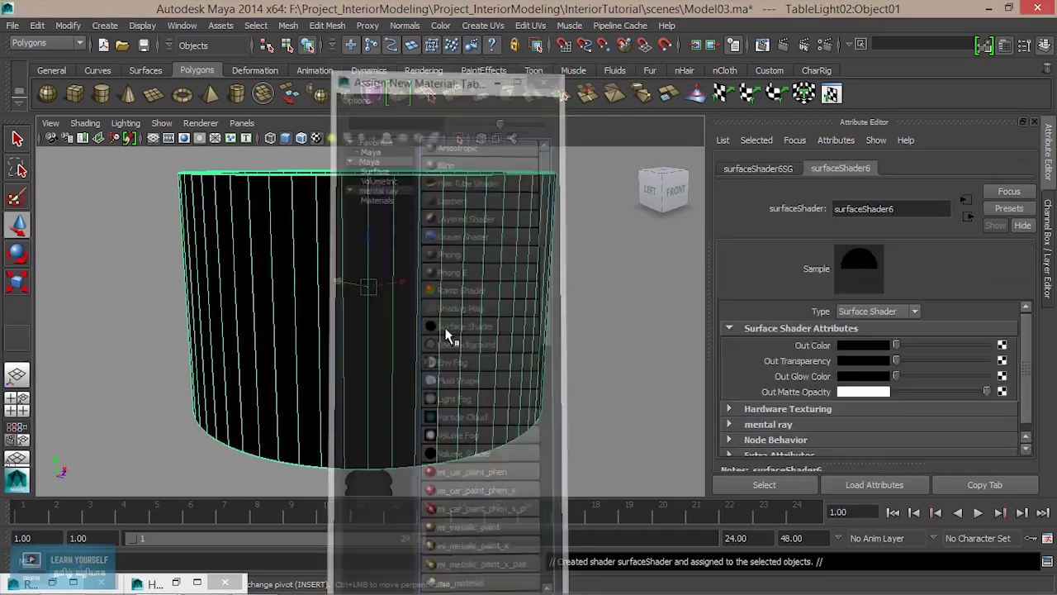
mouse_move(662, 194)
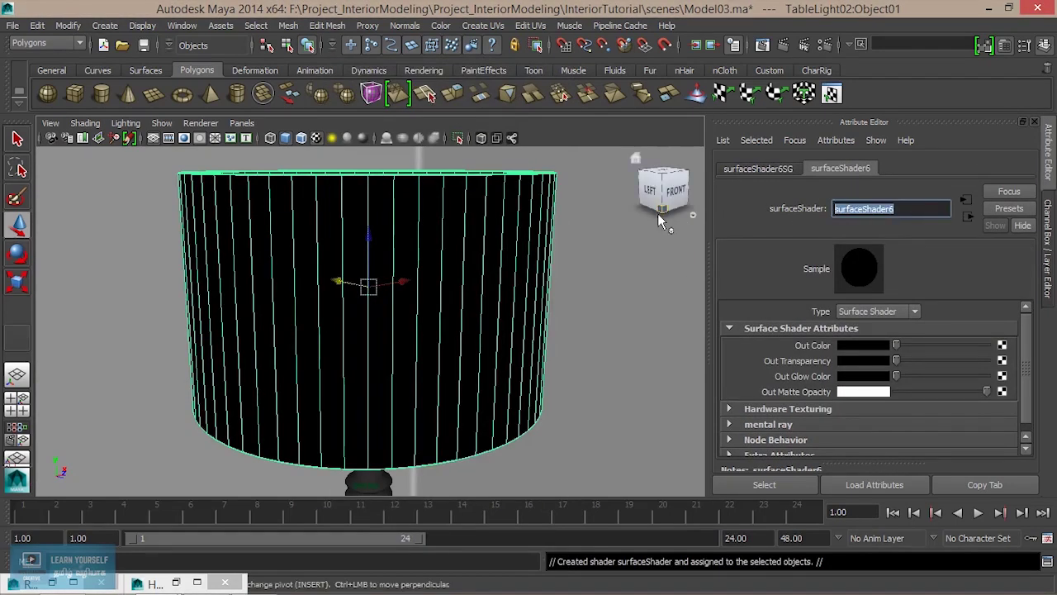
type("LightM")
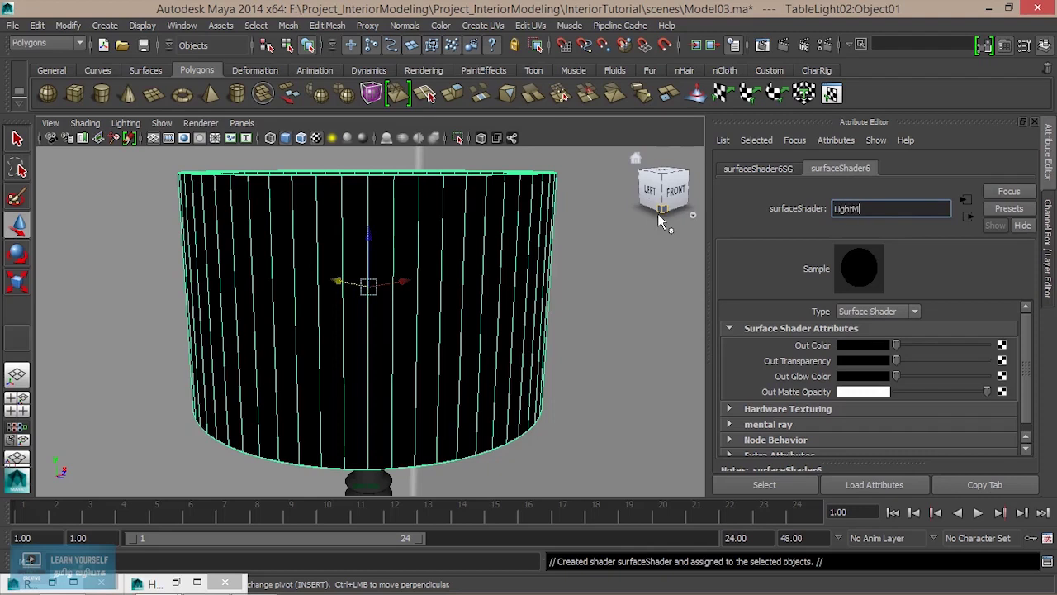
type("1")
key("Return")
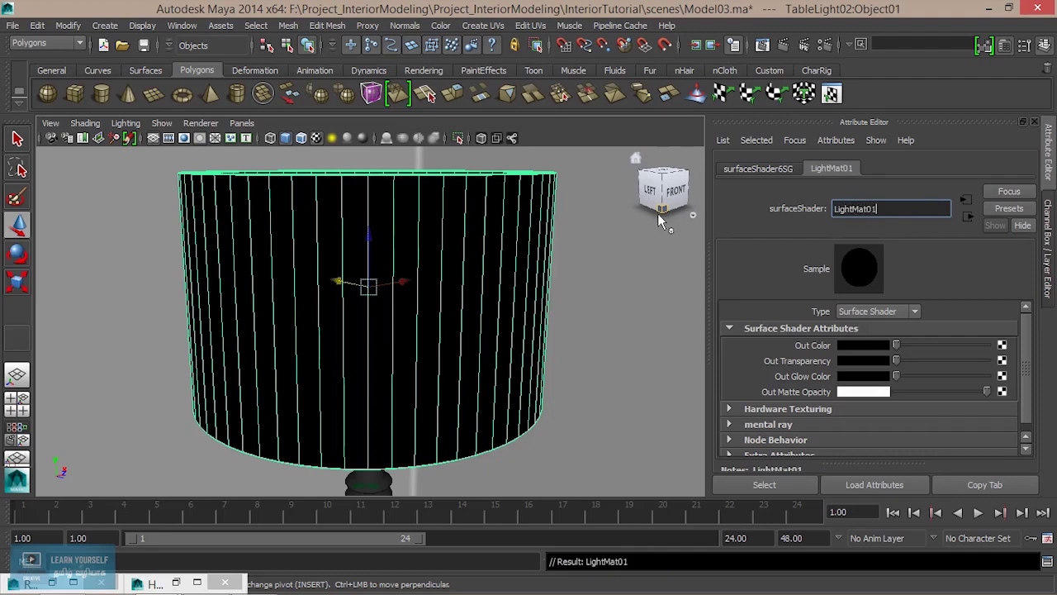
left_click(1002, 345)
Step: Create a File texture for LightMat01's colour with Filter Type set to Off
left_click(532, 326)
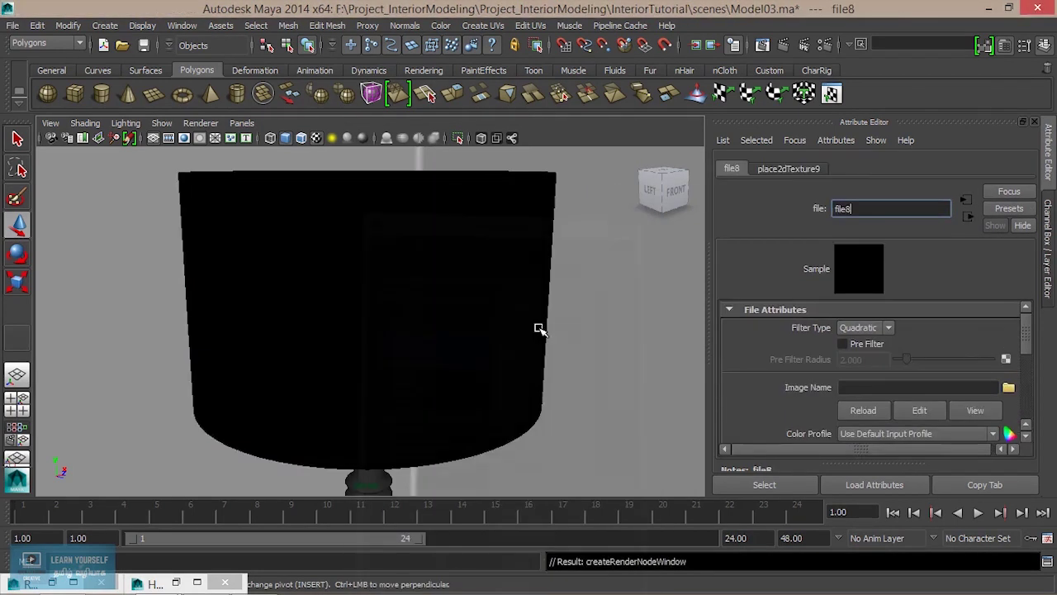
left_click(889, 327)
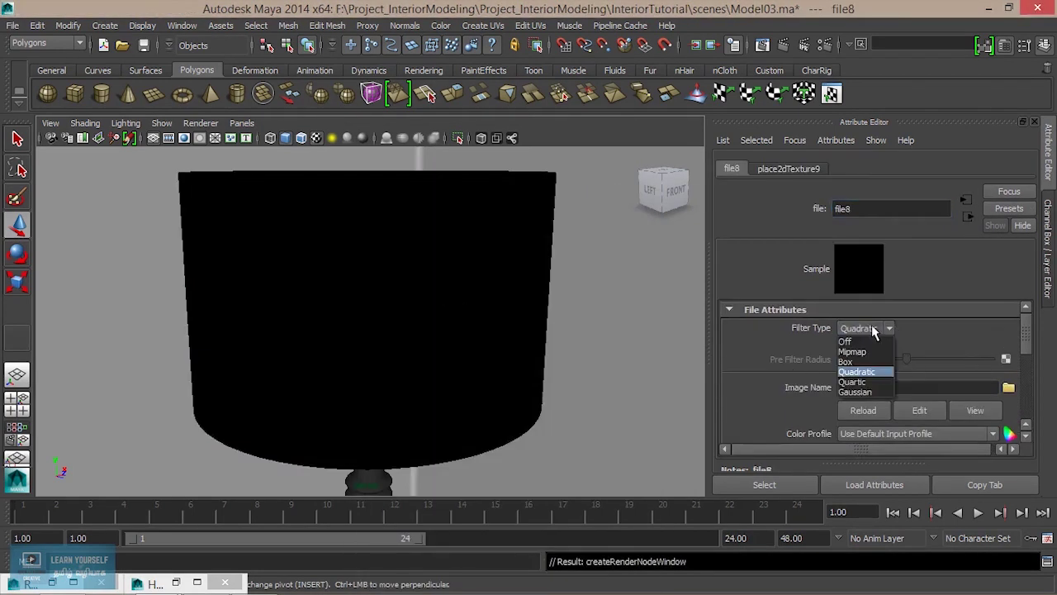
left_click(868, 340)
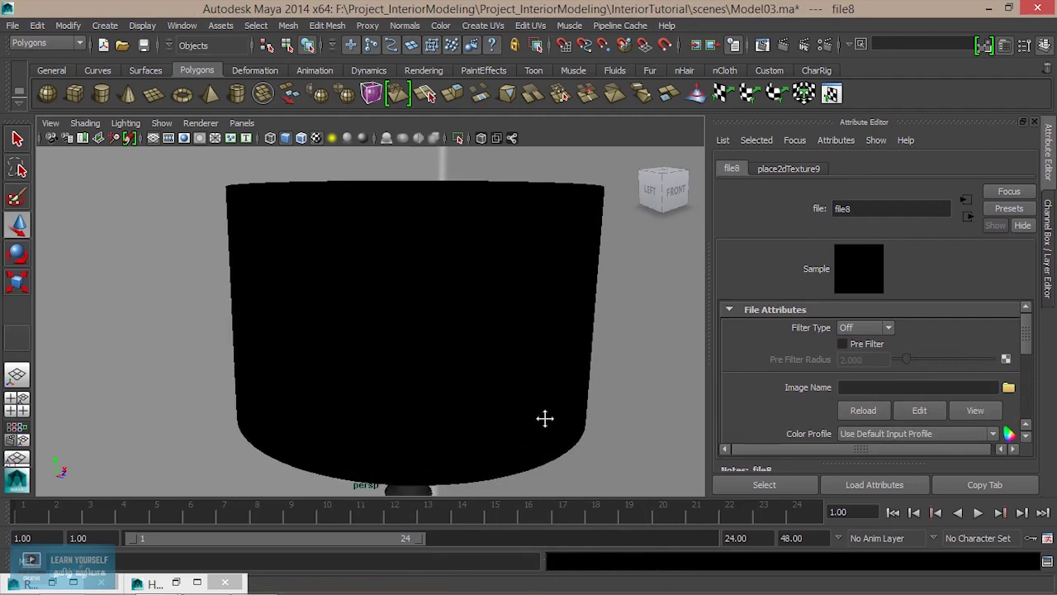
left_click_drag(479, 383, 541, 398, "alt")
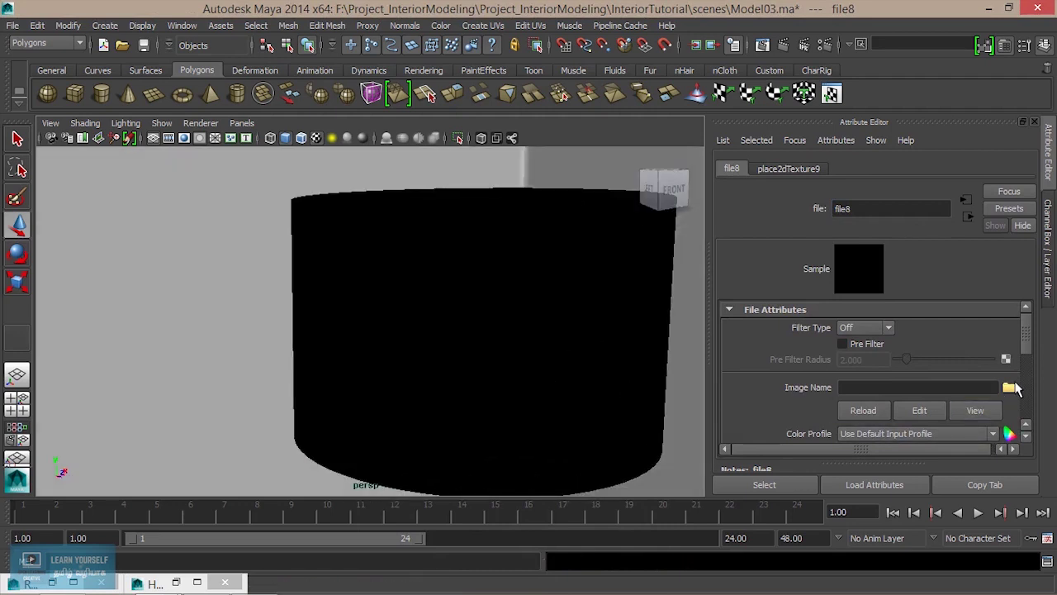
Step: Load ornaments_texture1142.jpg into the lamp shade's file texture and view the lamp in the room
left_click(1009, 387)
left_click(180, 209)
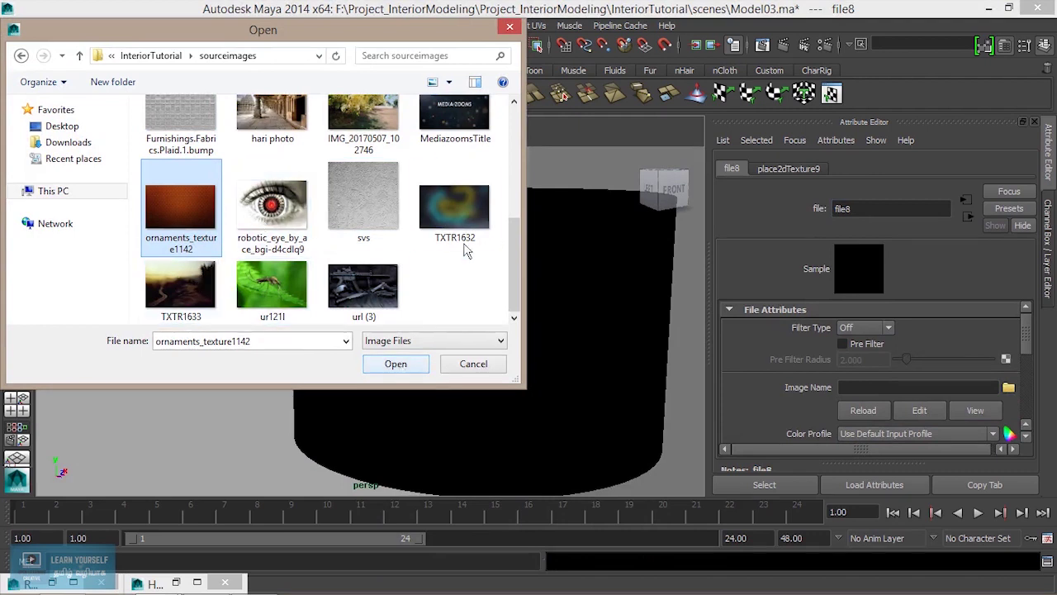
mouse_move(512, 250)
left_mouse_down()
mouse_move(513, 163)
mouse_move(513, 209)
left_mouse_up()
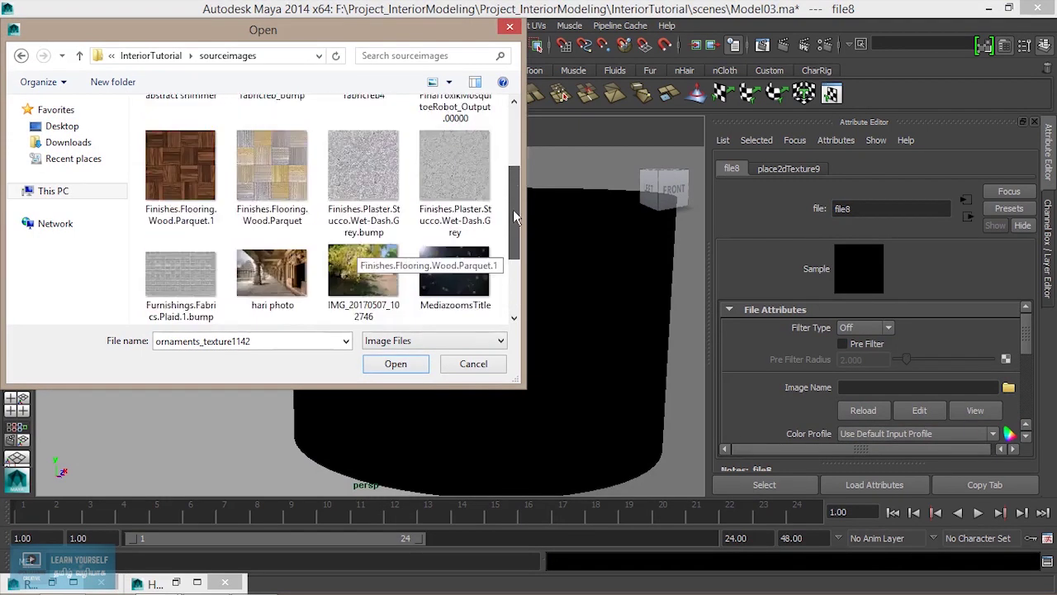
left_click(395, 364)
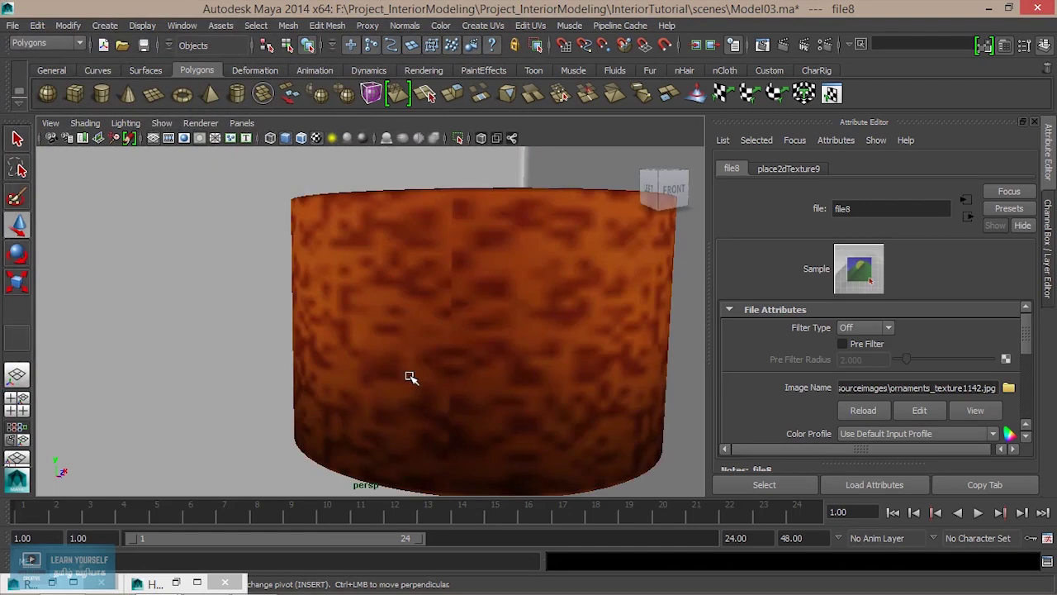
scroll(415, 378, "down", 3)
left_click_drag(396, 385, 420, 396, "alt")
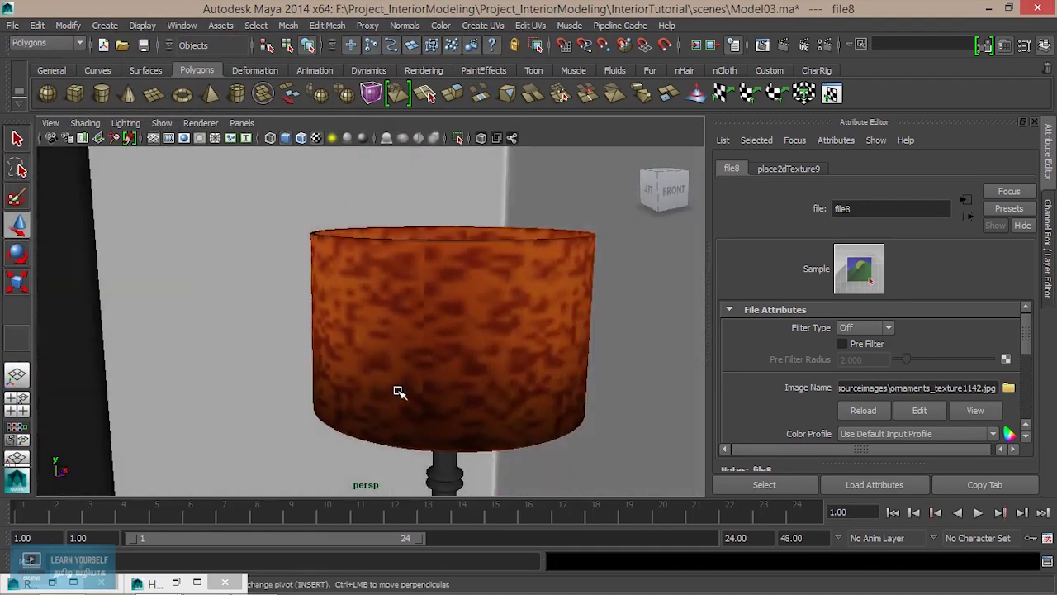
scroll(439, 392, "down", 2)
scroll(389, 377, "down", 2)
scroll(408, 390, "down", 2)
mouse_move(408, 389)
left_mouse_down("alt")
mouse_move(415, 376)
mouse_move(393, 365)
left_mouse_up("alt")
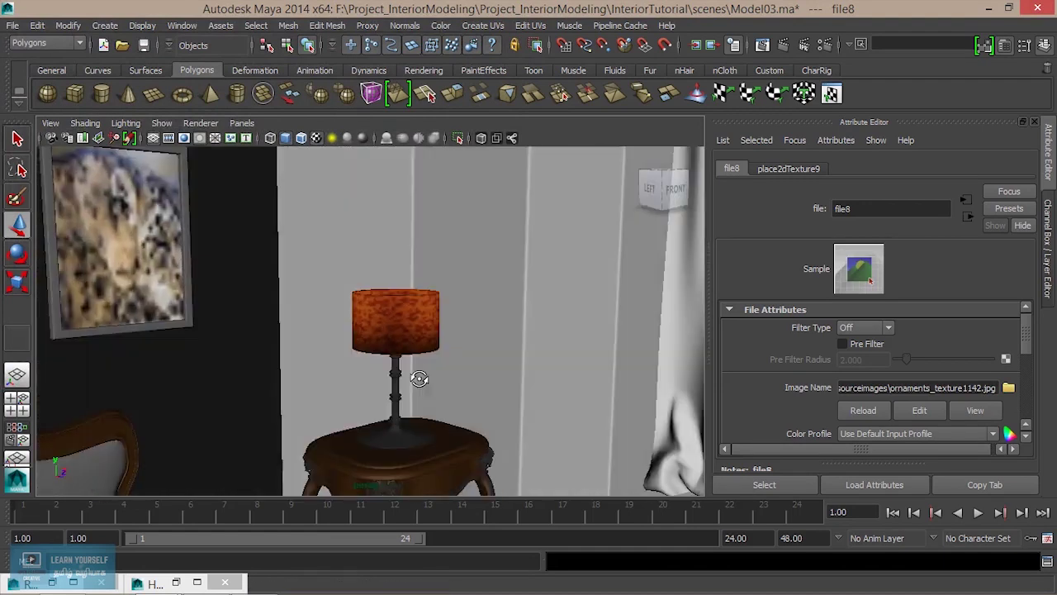
scroll(415, 376, "down", 3)
scroll(404, 372, "down", 3)
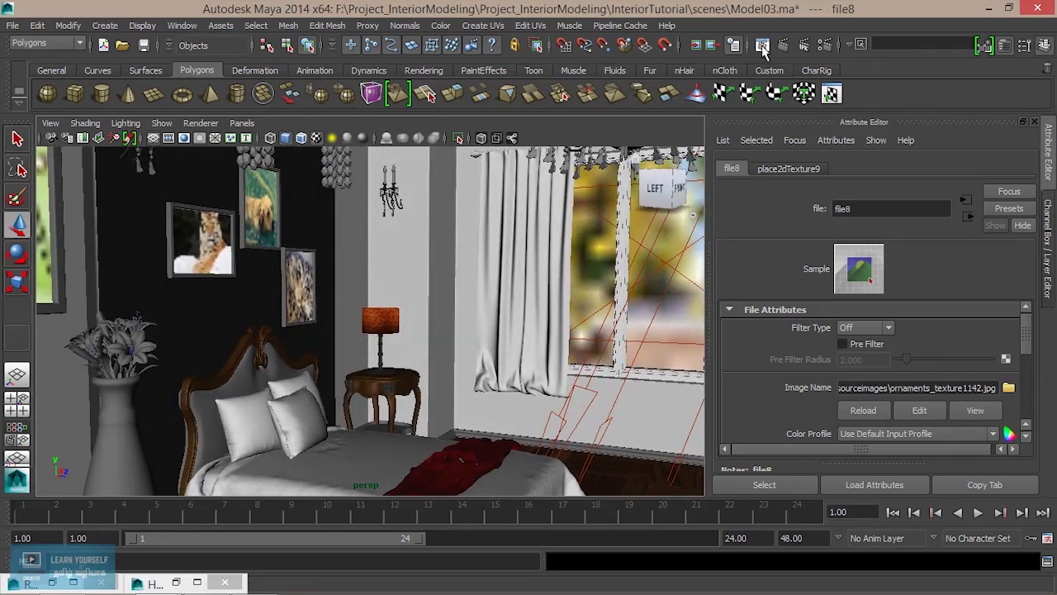
Step: Render the full bedroom from camera1 with mental ray in the Render View
left_click(748, 46)
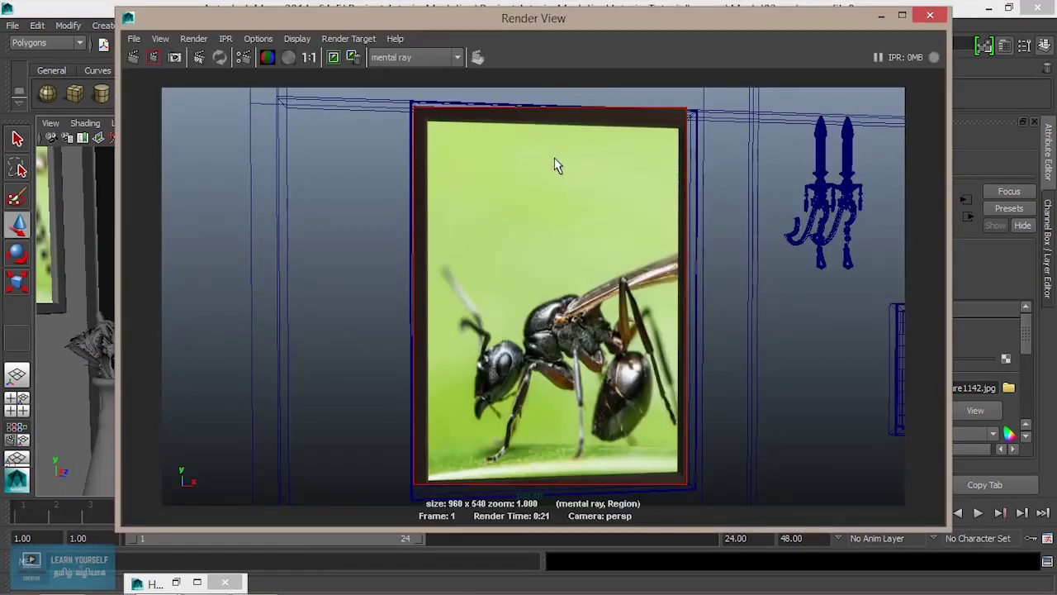
left_click(194, 39)
mouse_move(209, 123)
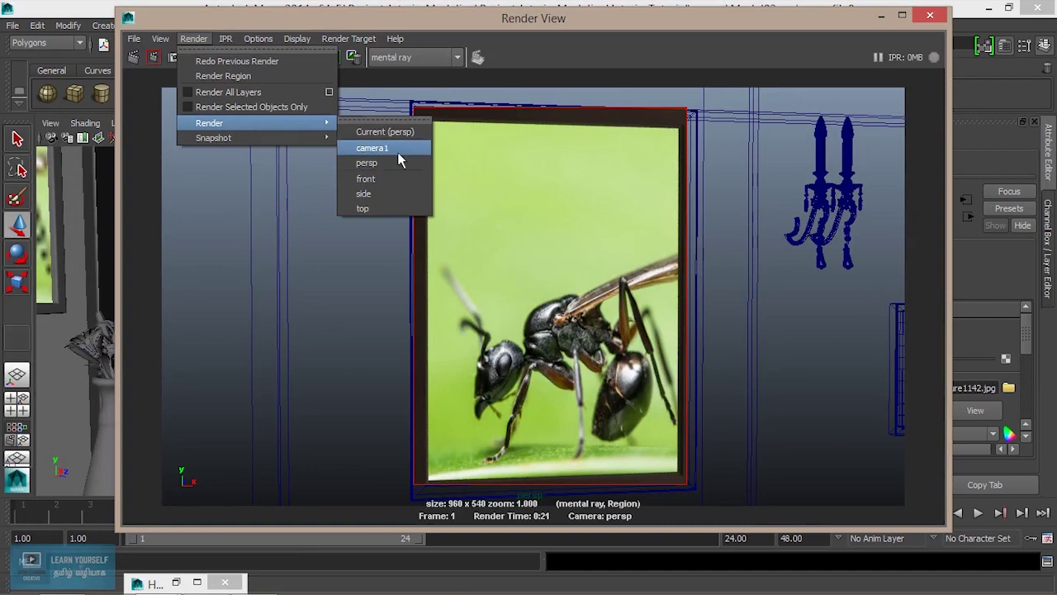
left_click(372, 148)
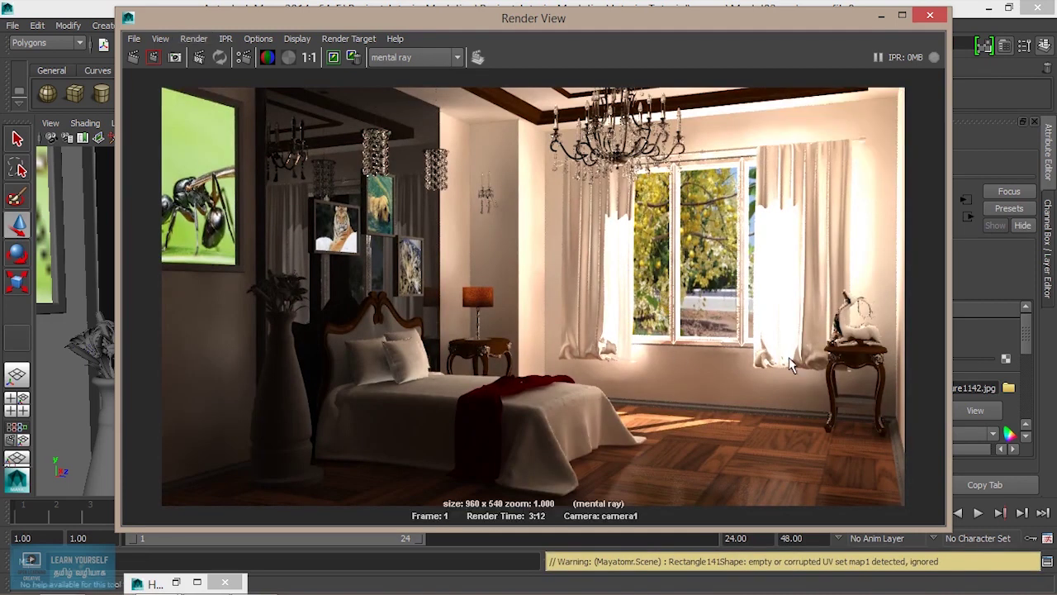
scroll(410, 345, "up", 2)
scroll(410, 345, "down", 1)
scroll(411, 346, "down", 1)
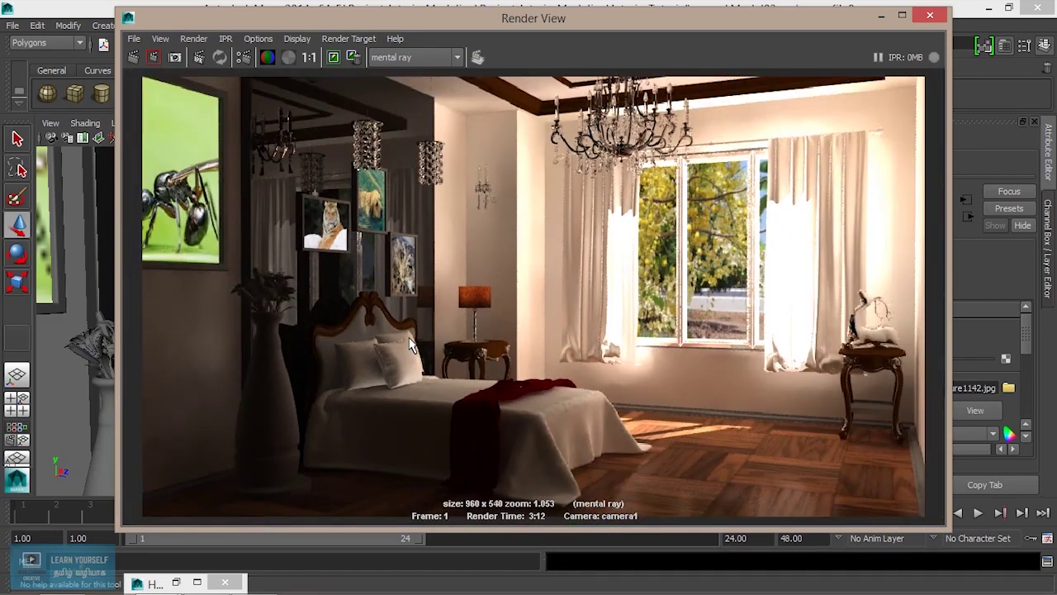